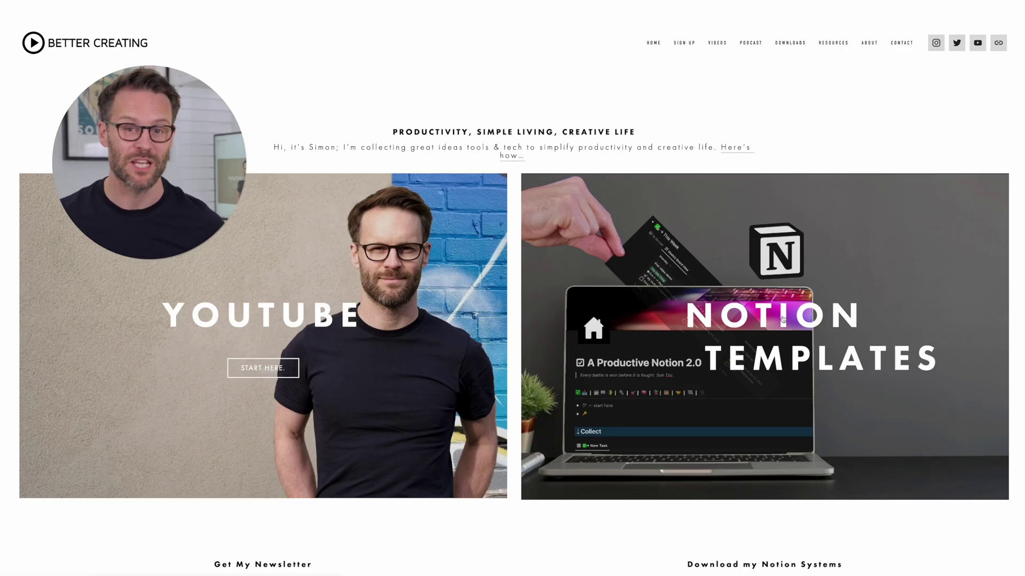
- Open Better Creating's Notion templates page and view the A Complete Notion: Life OS Version 2 listing
{"action": "left_click", "coordinate": [783, 318]}
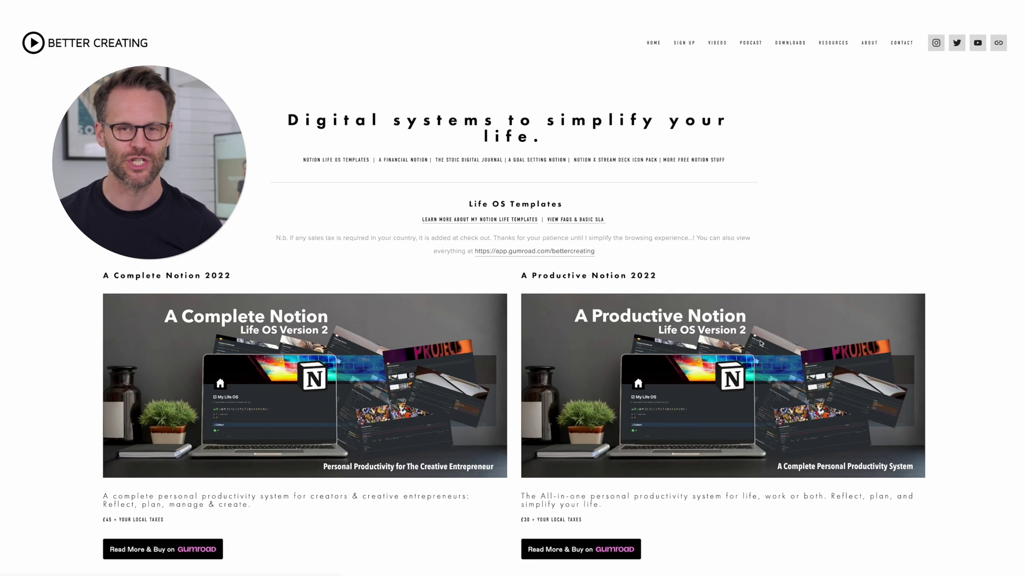
{"action": "left_click", "coordinate": [760, 344]}
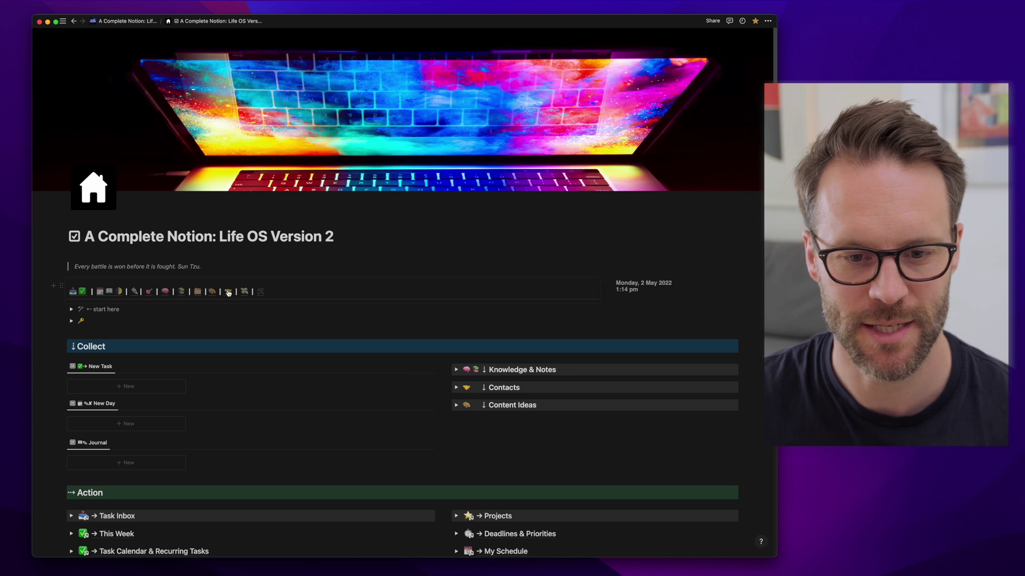
- Open the Contacts Dashboard and look over its contents
{"action": "left_click", "coordinate": [229, 292]}
{"action": "scroll", "coordinate": [260, 346], "scroll_direction": "down", "scroll_amount": 10}
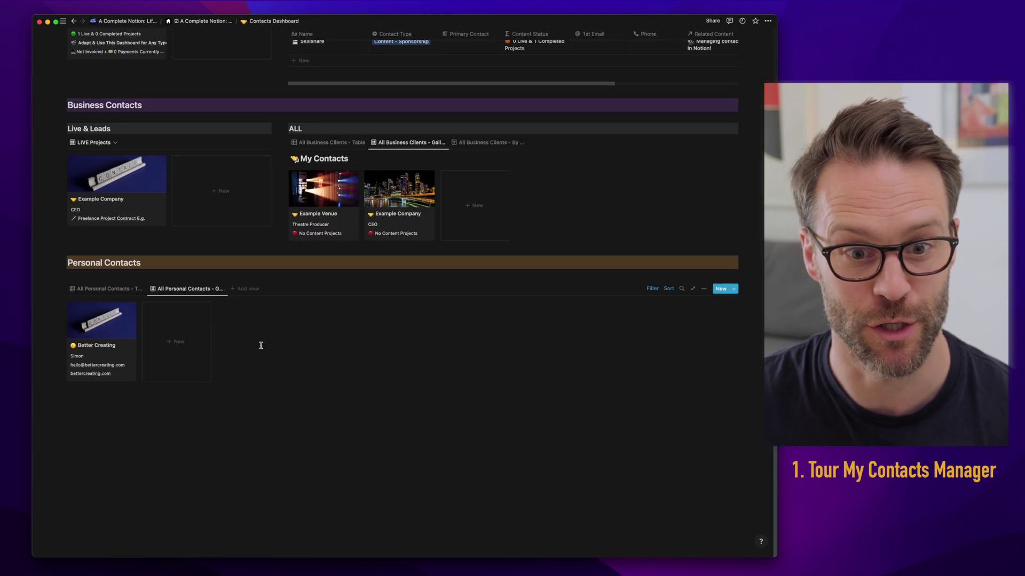
{"action": "scroll", "coordinate": [261, 347], "scroll_direction": "up", "scroll_amount": 5}
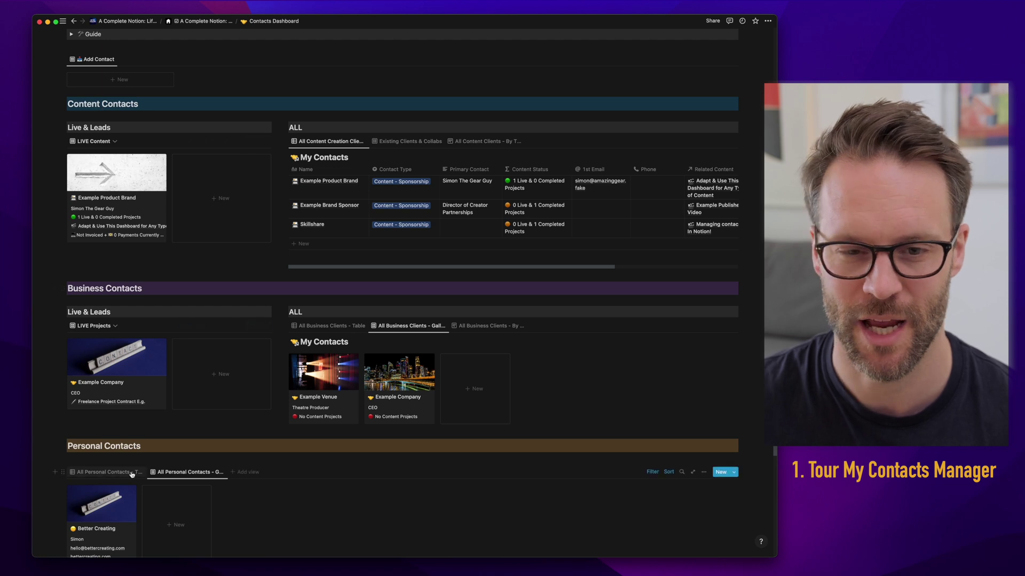
{"action": "scroll", "coordinate": [265, 479], "scroll_direction": "down", "scroll_amount": 1}
{"action": "scroll", "coordinate": [277, 448], "scroll_direction": "up", "scroll_amount": 5}
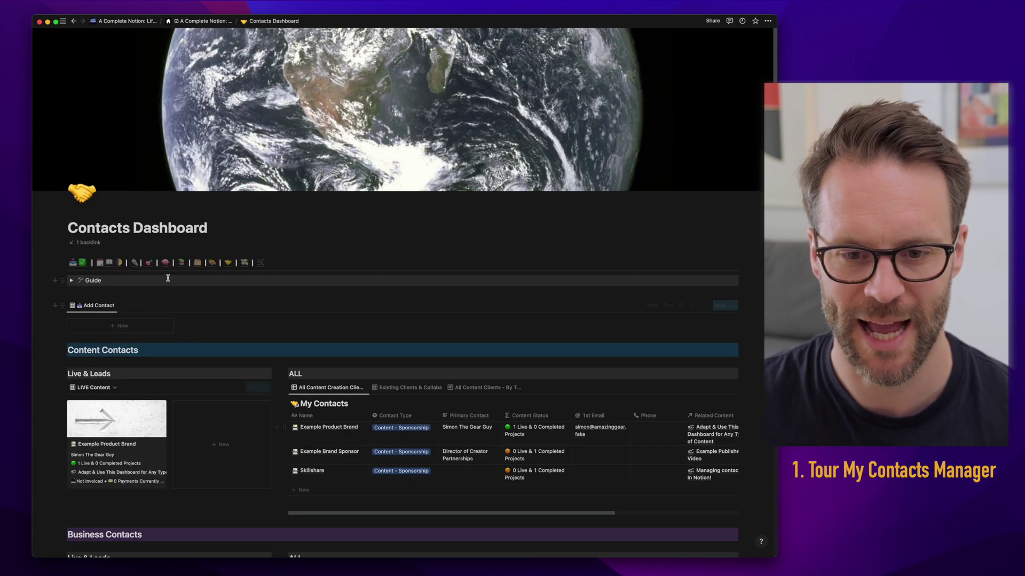
- Go to the Creator Dashboard, then on to the Financial Tracker page
{"action": "left_click", "coordinate": [212, 263]}
{"action": "scroll", "coordinate": [376, 415], "scroll_direction": "down", "scroll_amount": 3}
{"action": "scroll", "coordinate": [376, 414], "scroll_direction": "down", "scroll_amount": 1}
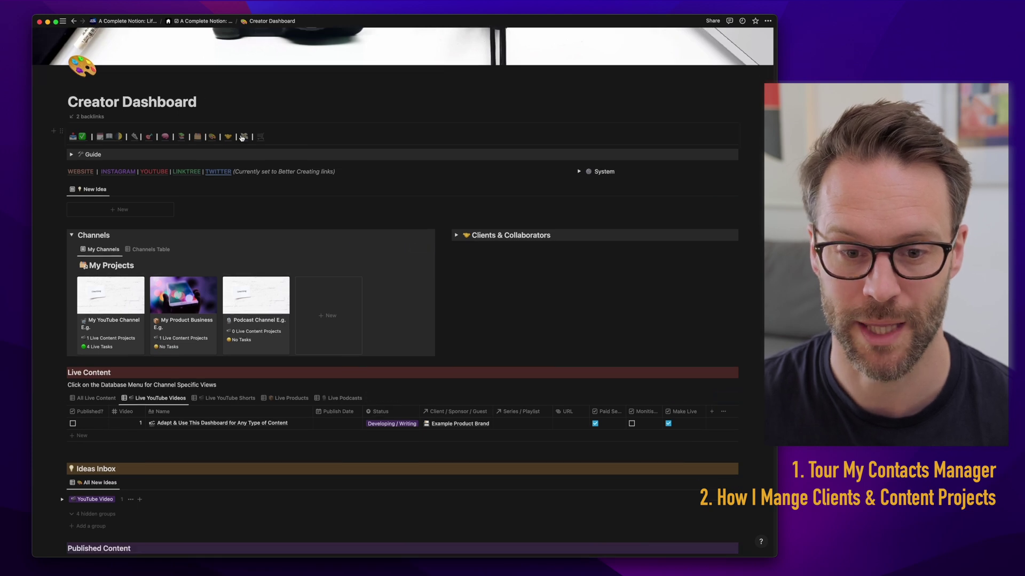
{"action": "left_click", "coordinate": [243, 135]}
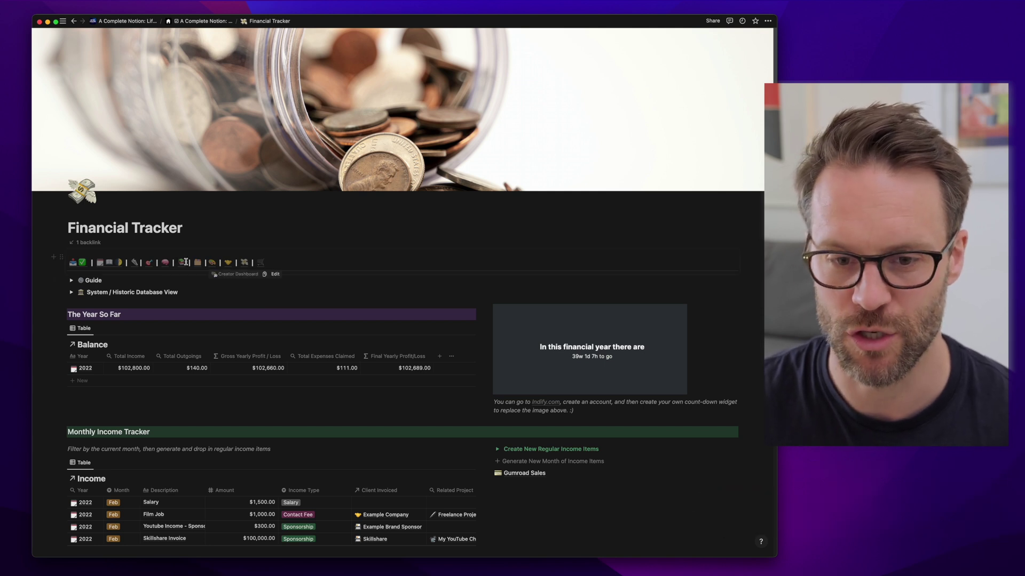
- Browse the Projects and Creator dashboards and preview the New button's project templates
{"action": "left_click", "coordinate": [200, 264]}
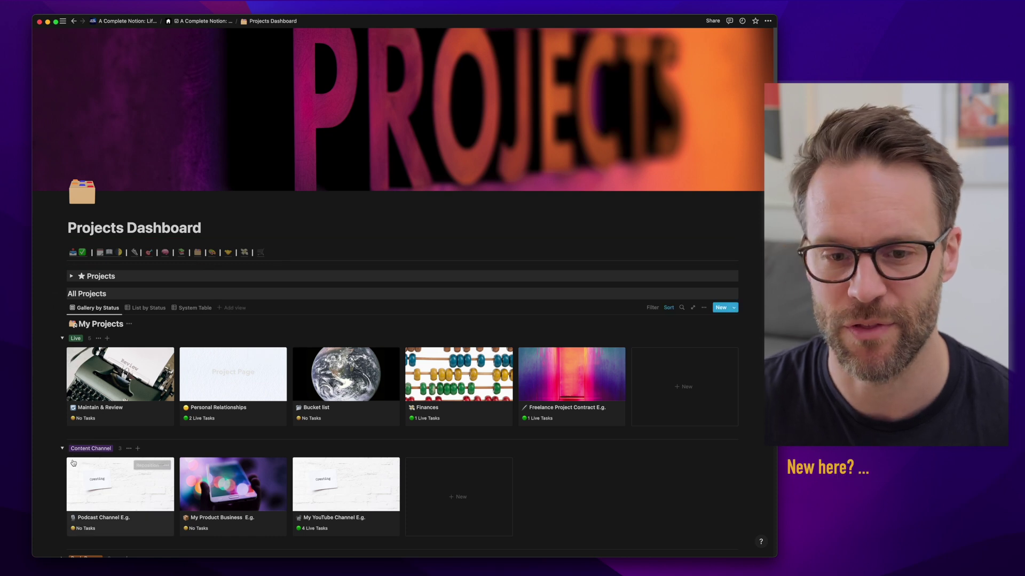
{"action": "left_click", "coordinate": [213, 254]}
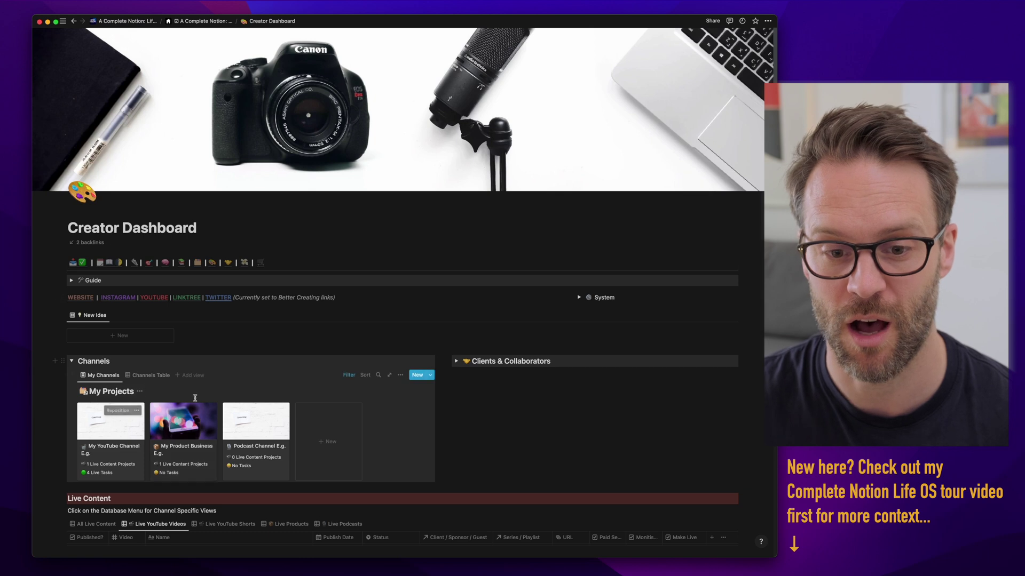
{"action": "left_click", "coordinate": [200, 263]}
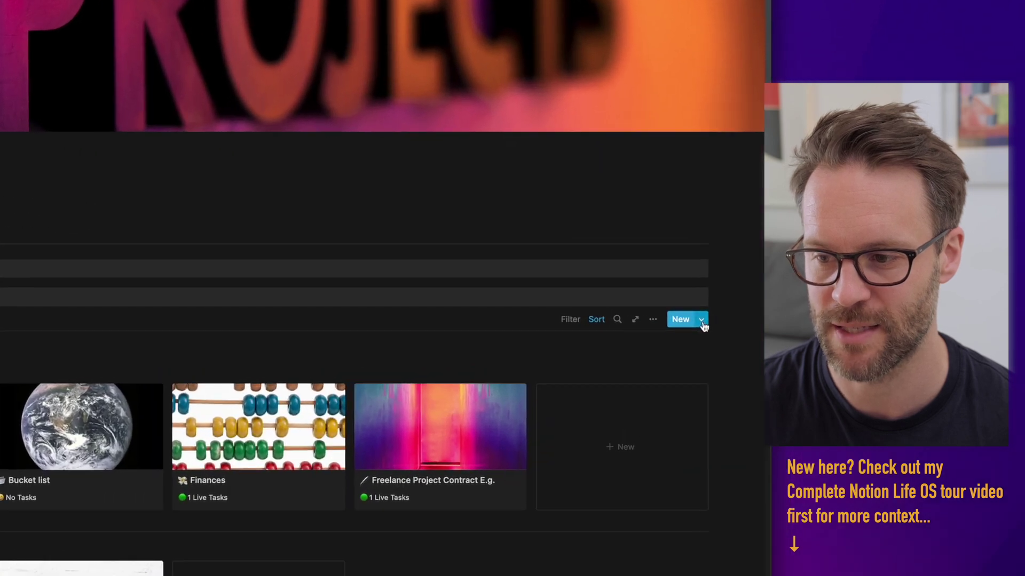
{"action": "left_click", "coordinate": [734, 308]}
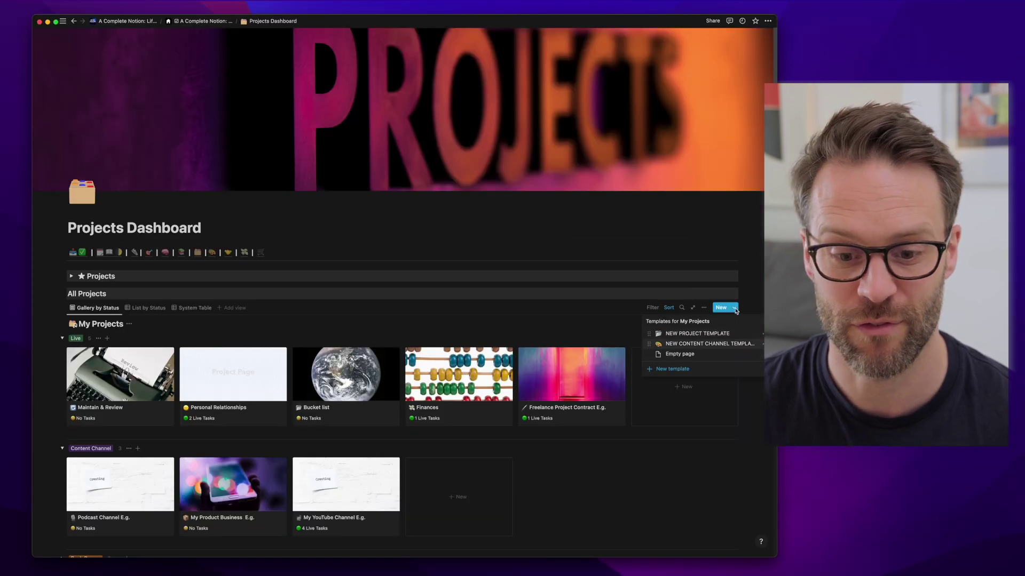
{"action": "left_click", "coordinate": [735, 309]}
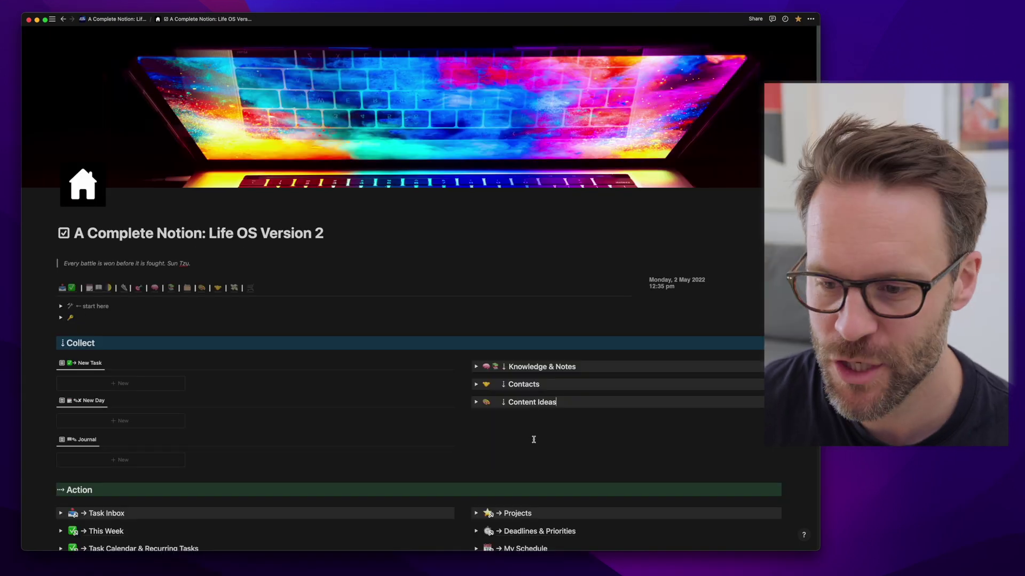
- Expand the home page's Contacts section, then look over the Creator Dashboard
{"action": "left_click", "coordinate": [476, 385]}
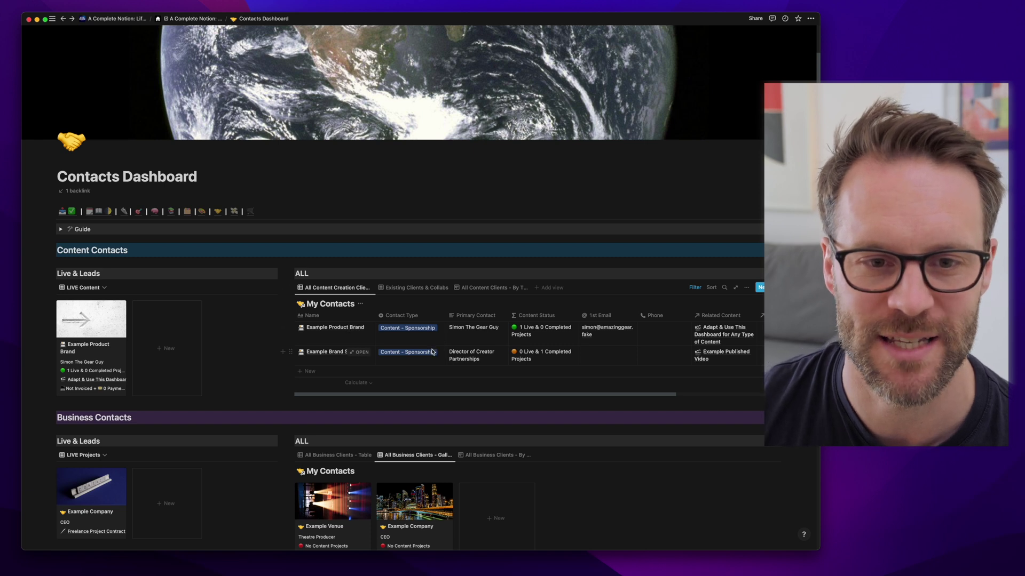
{"action": "scroll", "coordinate": [436, 346], "scroll_direction": "down", "scroll_amount": 4}
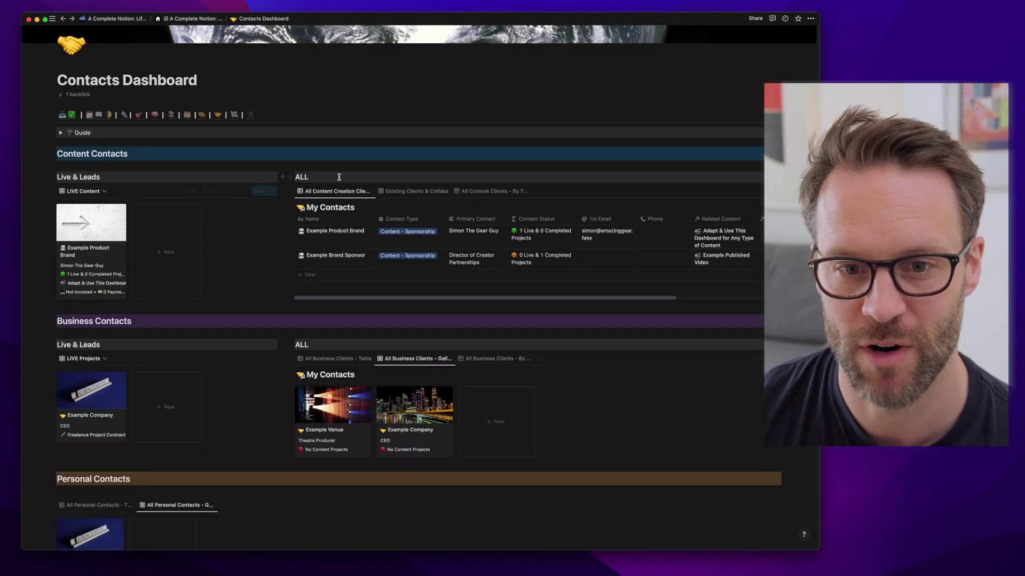
{"action": "left_click", "coordinate": [203, 115]}
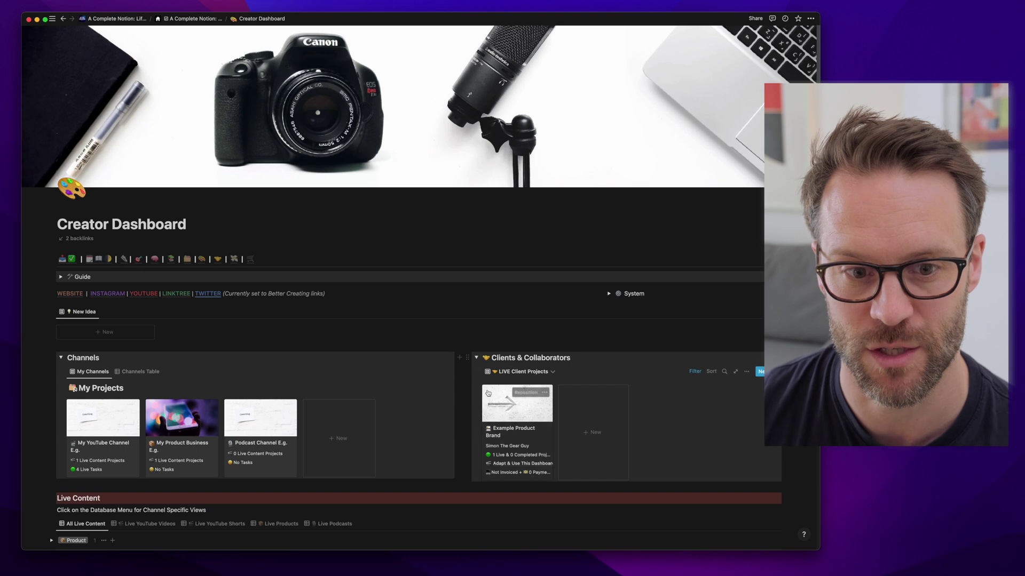
{"action": "scroll", "coordinate": [496, 398], "scroll_direction": "down", "scroll_amount": 6}
{"action": "scroll", "coordinate": [87, 221], "scroll_direction": "up", "scroll_amount": 2}
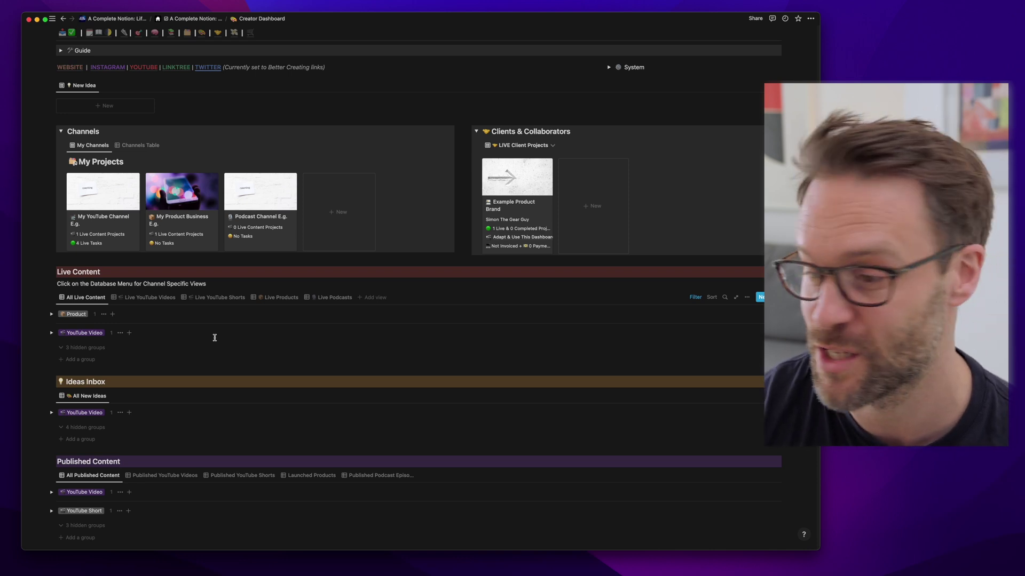
{"action": "scroll", "coordinate": [215, 338], "scroll_direction": "up", "scroll_amount": 5}
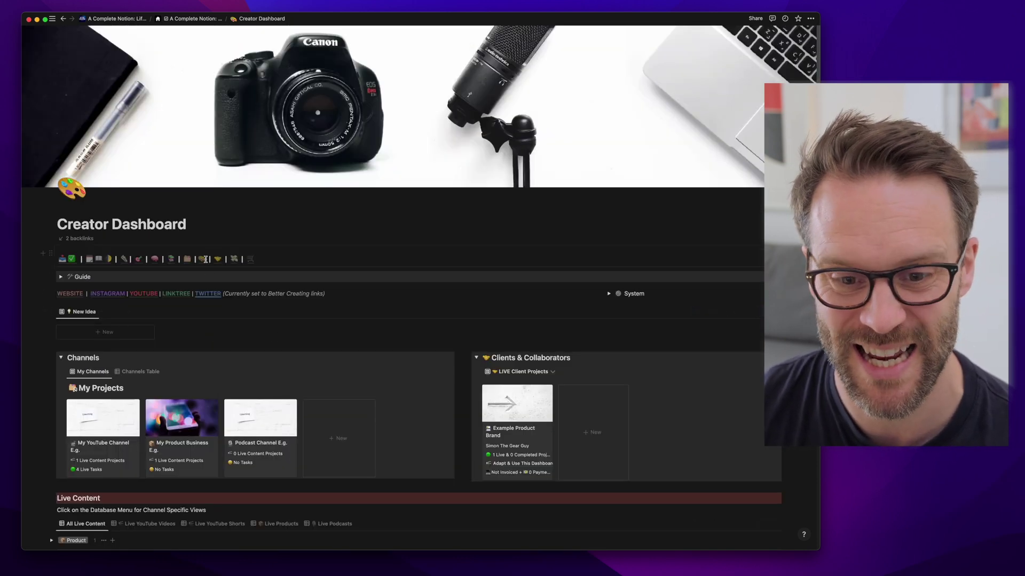
- Return to the Contacts Dashboard and scroll down to the sponsorship contacts gallery
{"action": "left_click", "coordinate": [218, 260]}
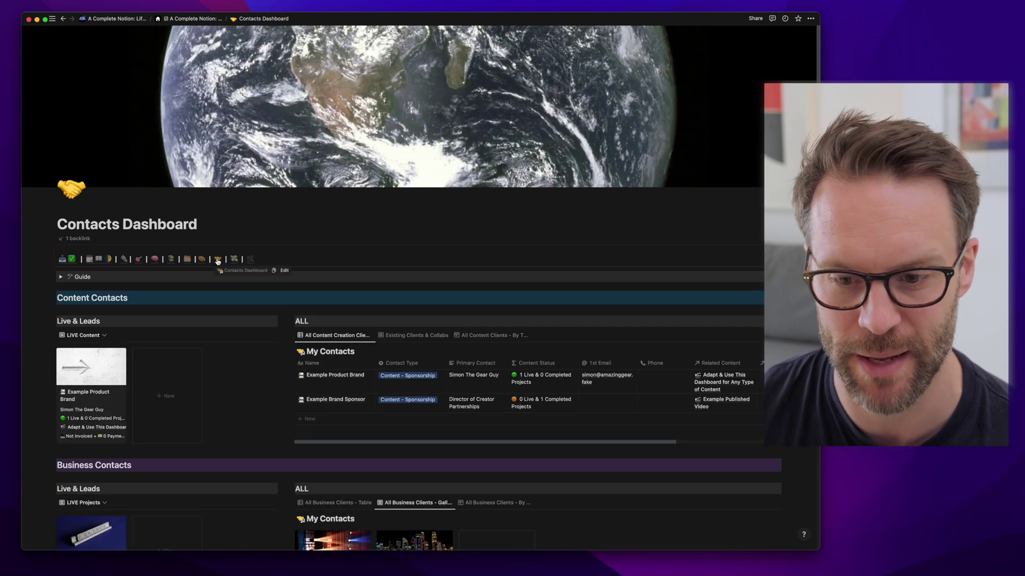
{"action": "scroll", "coordinate": [297, 317], "scroll_direction": "down", "scroll_amount": 2}
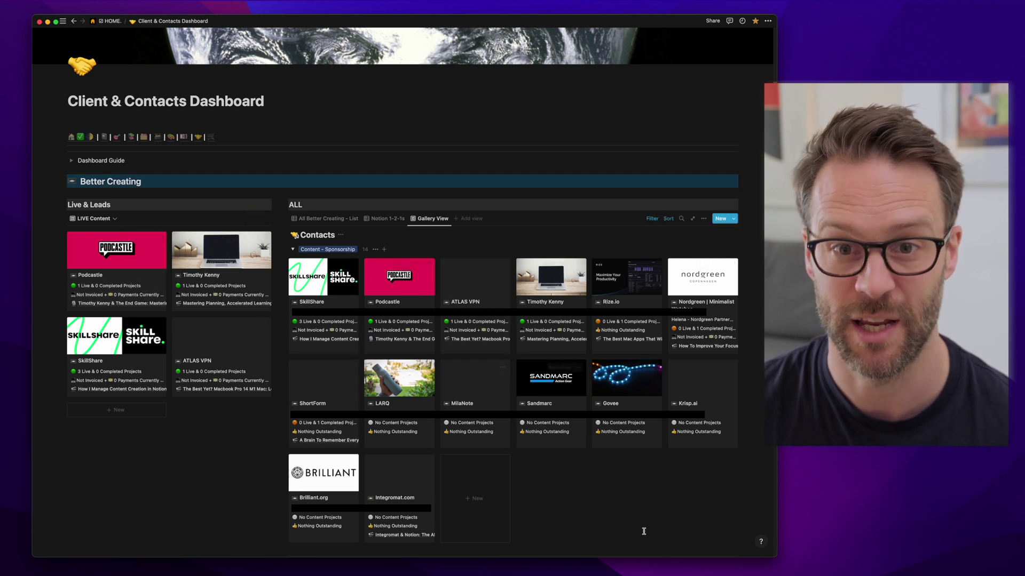
- Collapse the Content - Sponsorship group, and expand then re-collapse Content - Product Review
{"action": "left_click", "coordinate": [292, 250]}
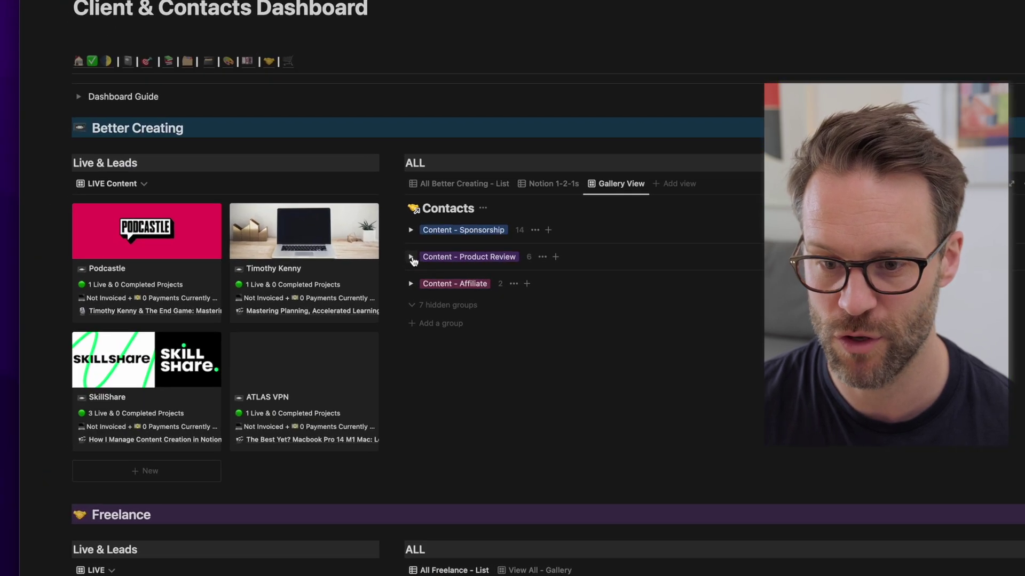
{"action": "left_click", "coordinate": [293, 268]}
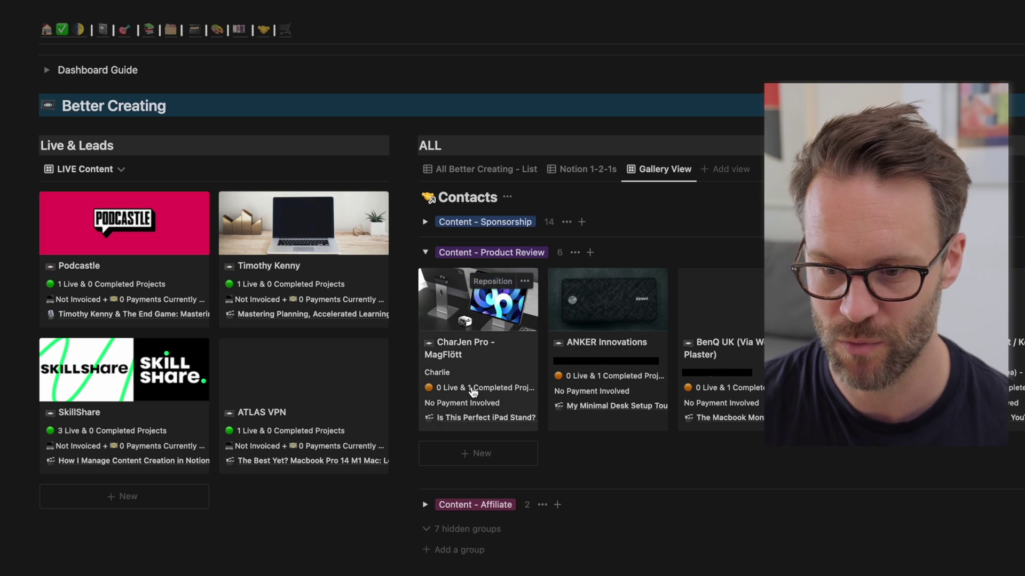
{"action": "left_click", "coordinate": [425, 252]}
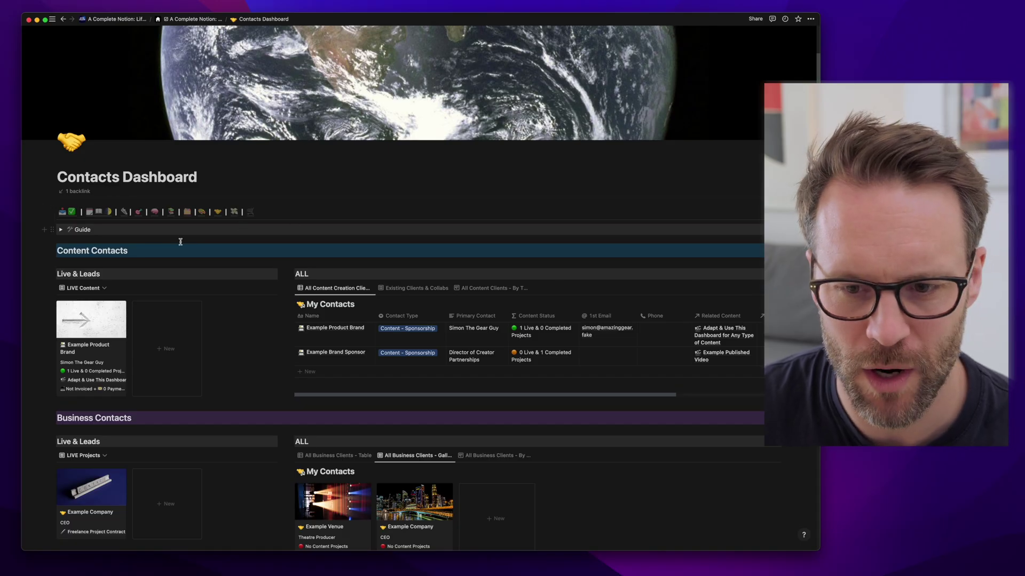
- Open the My Contacts database and check the first contact's Contact Type options without changing them
{"action": "left_click", "coordinate": [324, 307]}
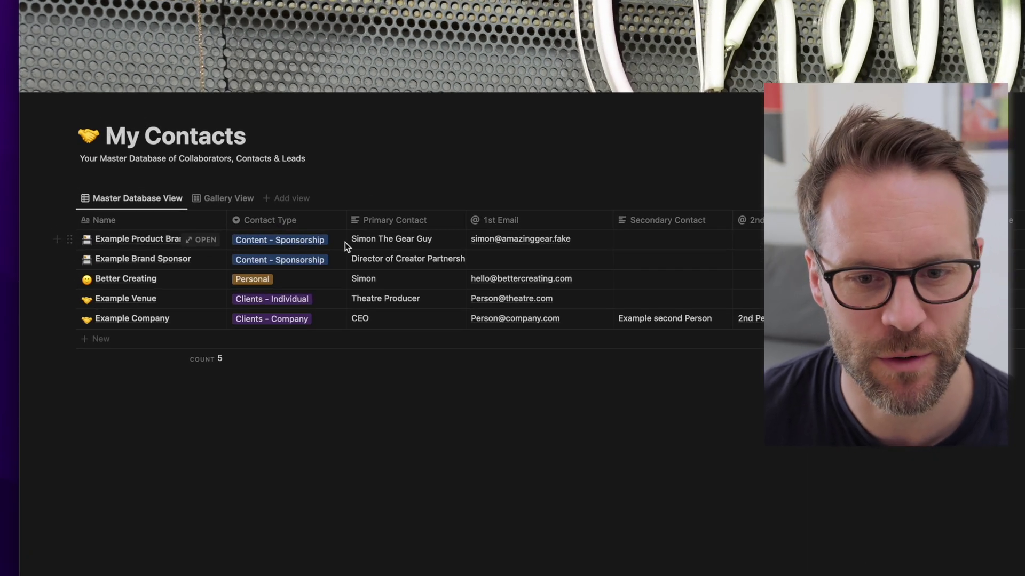
{"action": "left_click", "coordinate": [340, 241]}
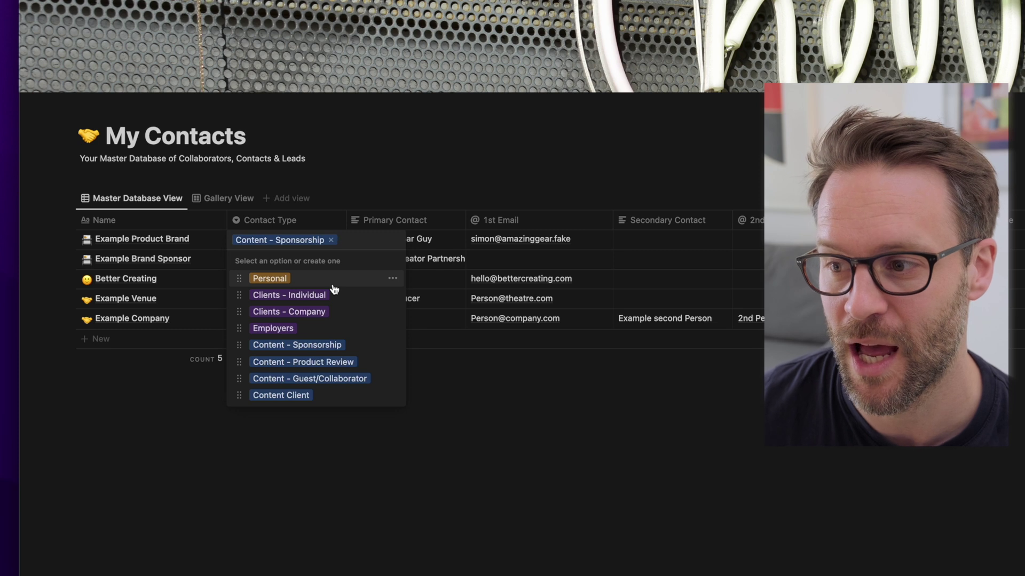
{"action": "key", "text": "Escape"}
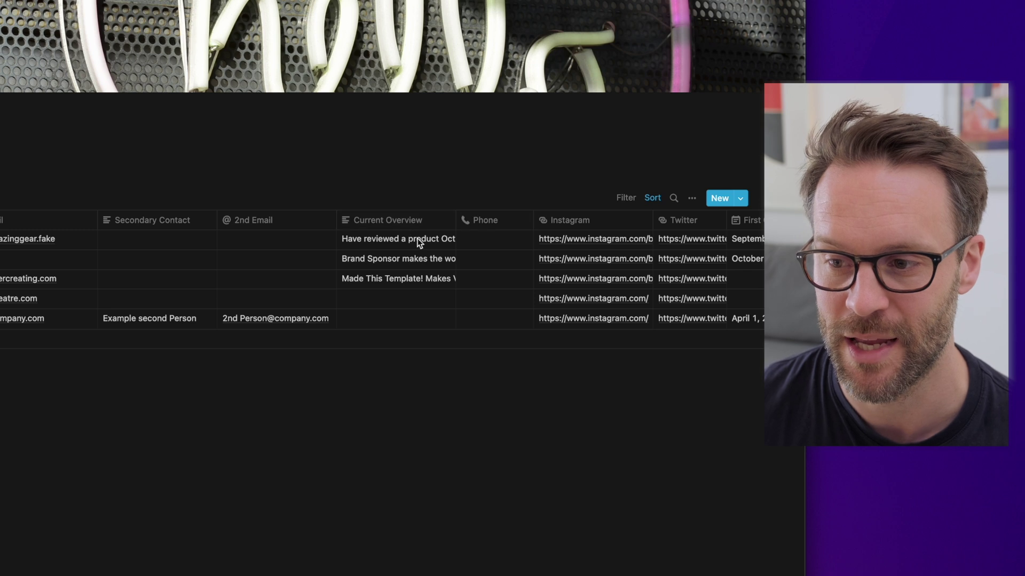
- Widen the Current Overview column and scroll the table to the right
{"action": "left_click_drag", "start_coordinate": [455, 220], "coordinate": [492, 220]}
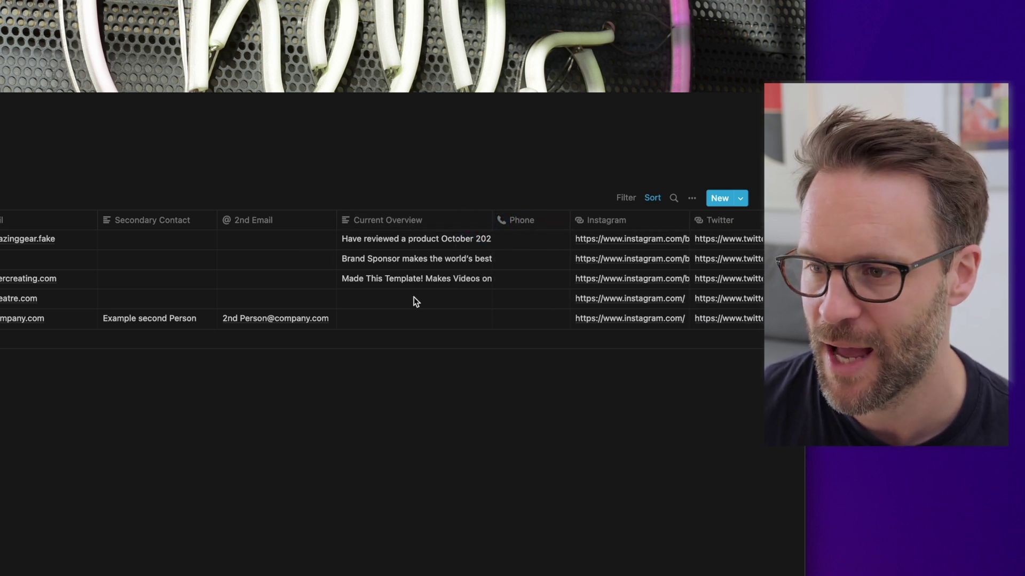
{"action": "scroll", "coordinate": [546, 372], "scroll_direction": "right", "scroll_amount": 1}
{"action": "scroll", "coordinate": [546, 372], "scroll_direction": "right", "scroll_amount": 10}
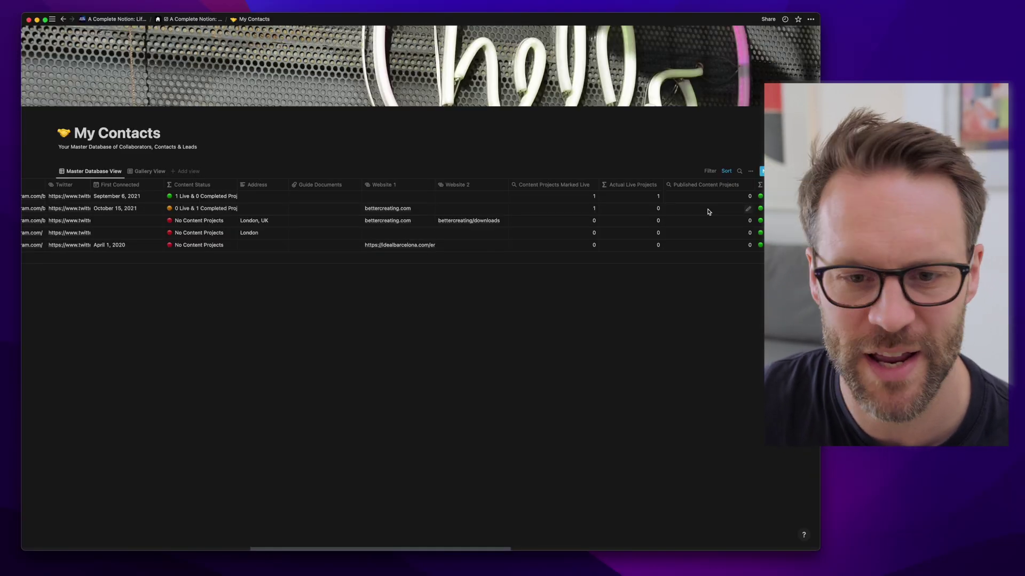
- Scroll the My Contacts table right through its columns and back to the left
{"action": "scroll", "coordinate": [708, 212], "scroll_direction": "right", "scroll_amount": 10}
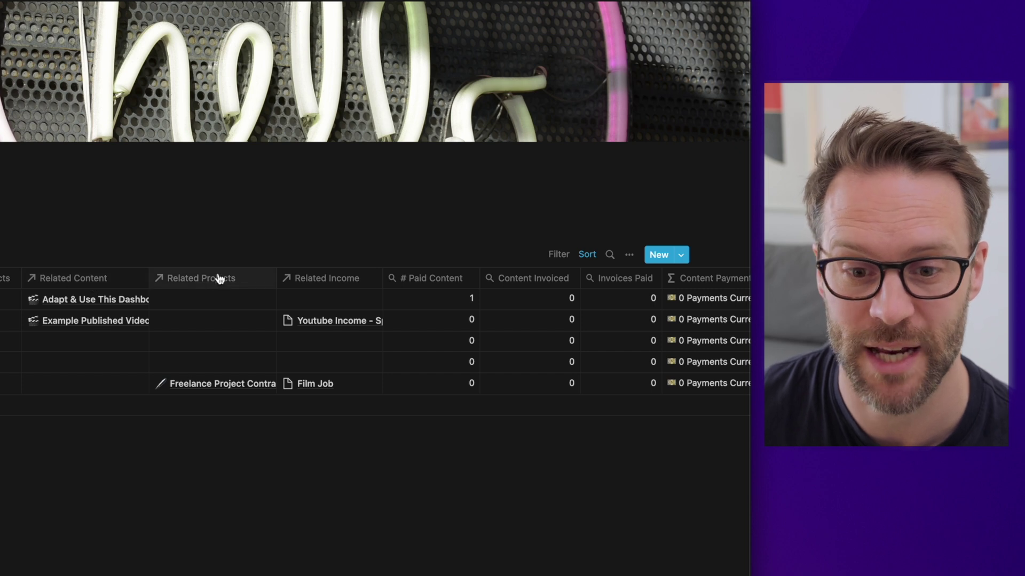
{"action": "scroll", "coordinate": [395, 347], "scroll_direction": "right", "scroll_amount": 1}
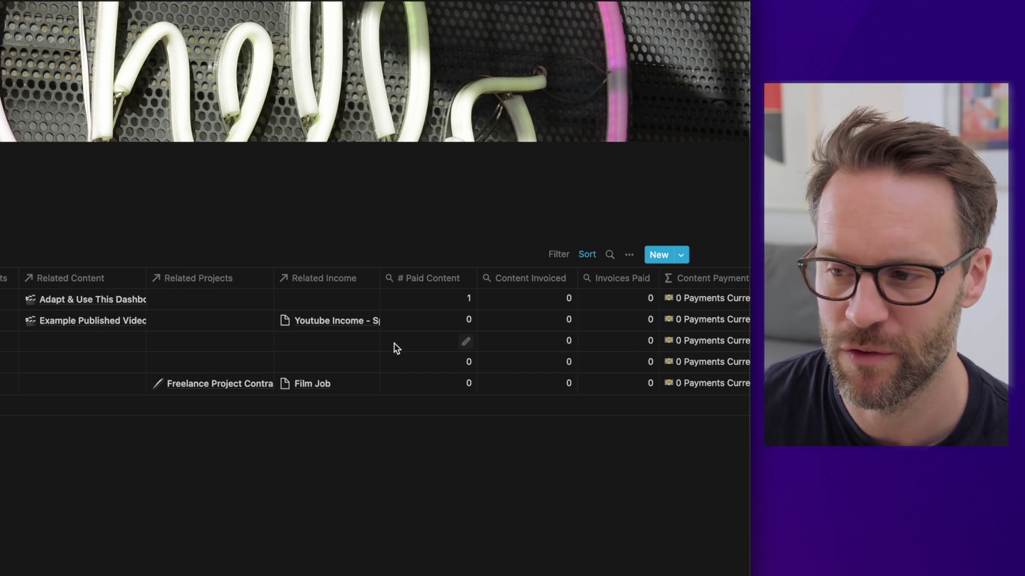
{"action": "scroll", "coordinate": [396, 344], "scroll_direction": "right", "scroll_amount": 10}
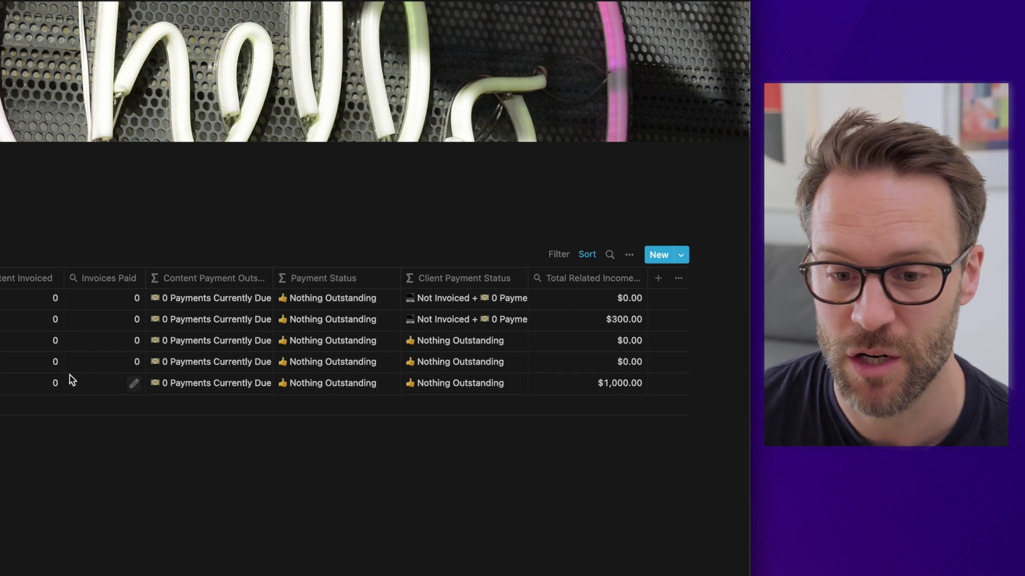
{"action": "scroll", "coordinate": [80, 377], "scroll_direction": "left", "scroll_amount": 2}
{"action": "scroll", "coordinate": [83, 378], "scroll_direction": "left", "scroll_amount": 6}
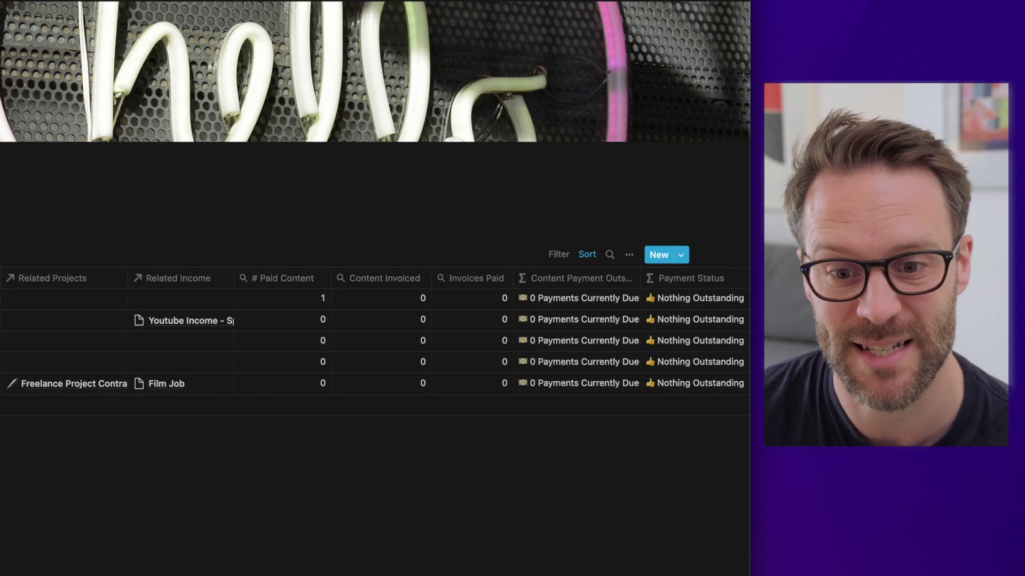
{"action": "scroll", "coordinate": [84, 378], "scroll_direction": "left", "scroll_amount": 2}
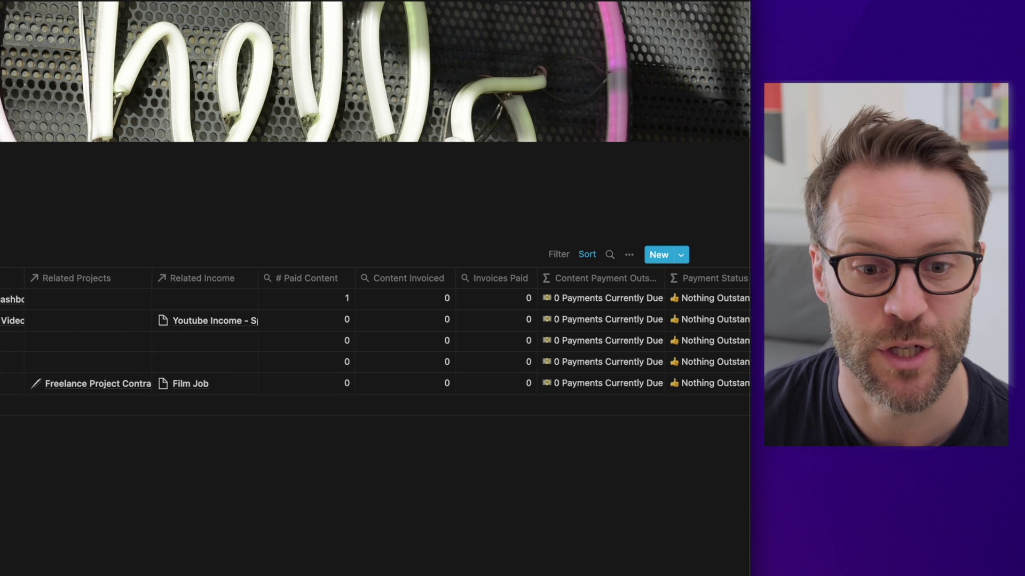
{"action": "scroll", "coordinate": [373, 331], "scroll_direction": "left", "scroll_amount": 1}
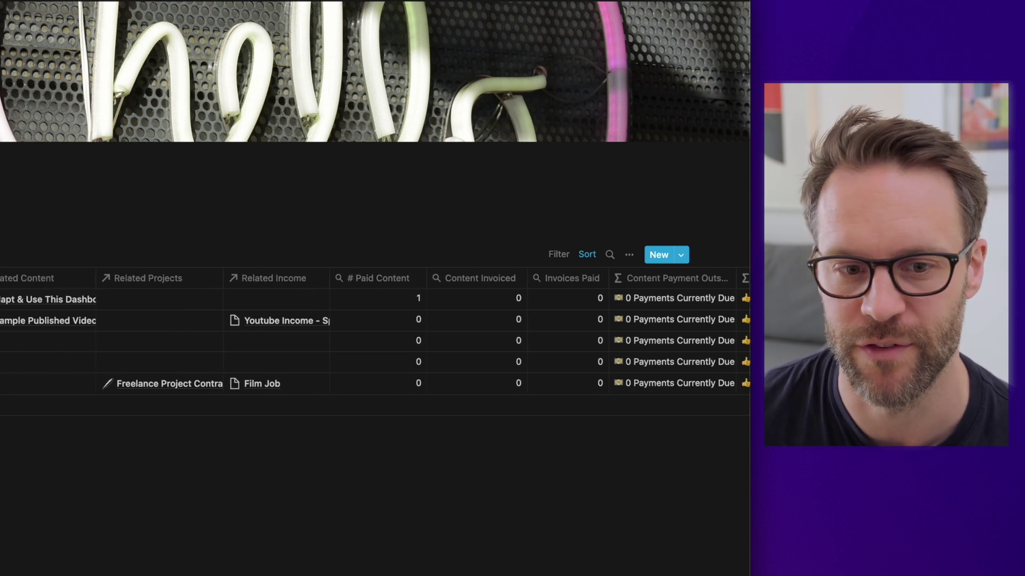
{"action": "scroll", "coordinate": [373, 330], "scroll_direction": "left", "scroll_amount": 3}
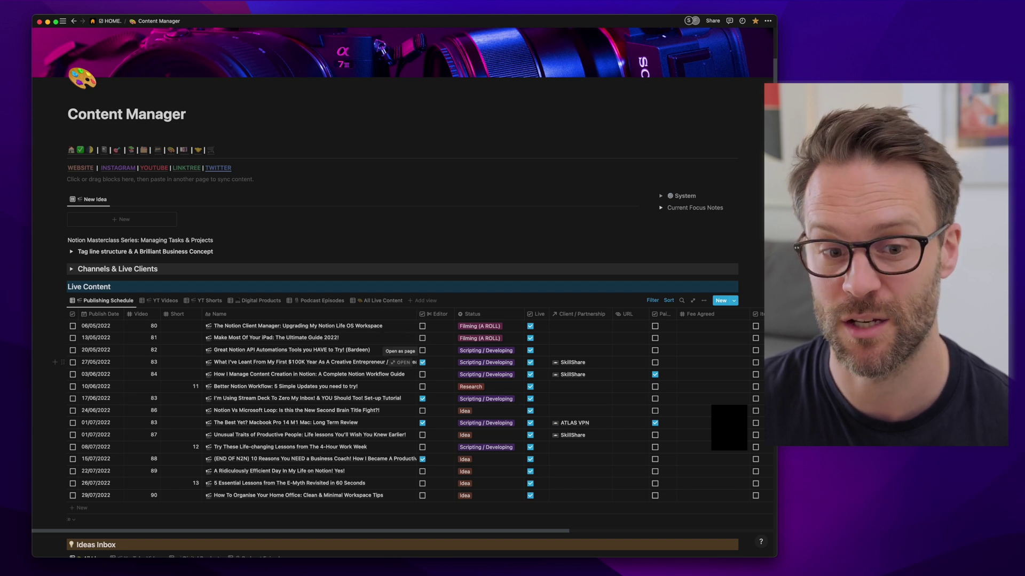
- Scroll to Published content and flip through the Digital Products, Podcast Episodes and YouTube Videos views
{"action": "scroll", "coordinate": [288, 457], "scroll_direction": "down", "scroll_amount": 20}
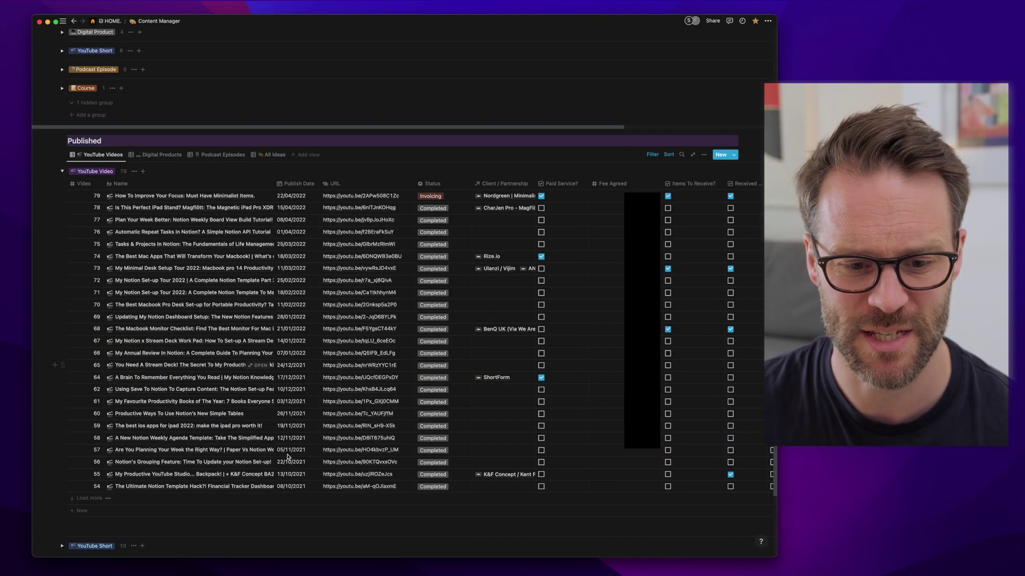
{"action": "scroll", "coordinate": [160, 160], "scroll_direction": "down", "scroll_amount": 1}
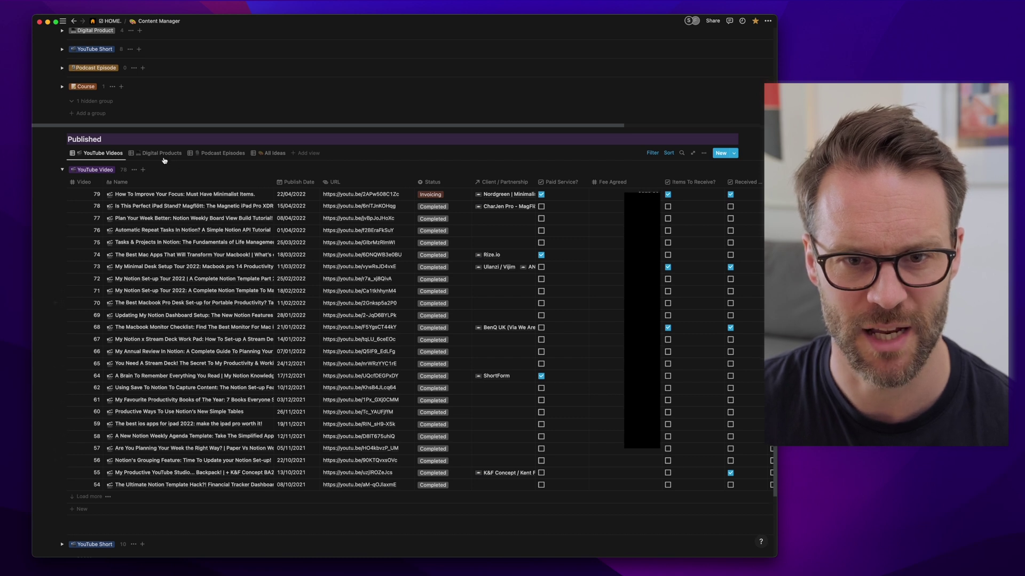
{"action": "left_click", "coordinate": [160, 155]}
{"action": "left_click", "coordinate": [223, 348]}
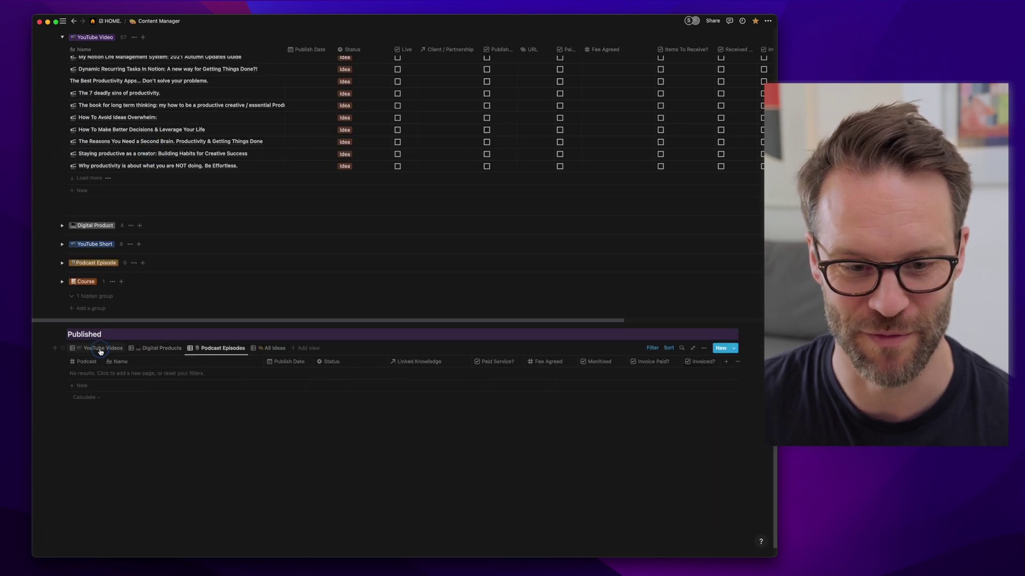
{"action": "left_click", "coordinate": [100, 350]}
{"action": "scroll", "coordinate": [293, 422], "scroll_direction": "down", "scroll_amount": 5}
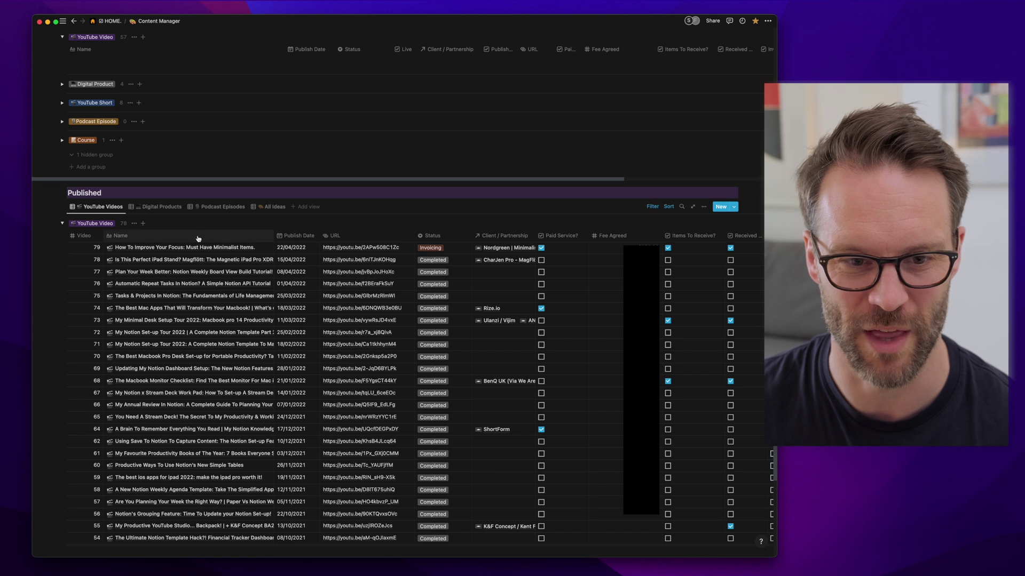
{"action": "scroll", "coordinate": [203, 356], "scroll_direction": "up", "scroll_amount": 15}
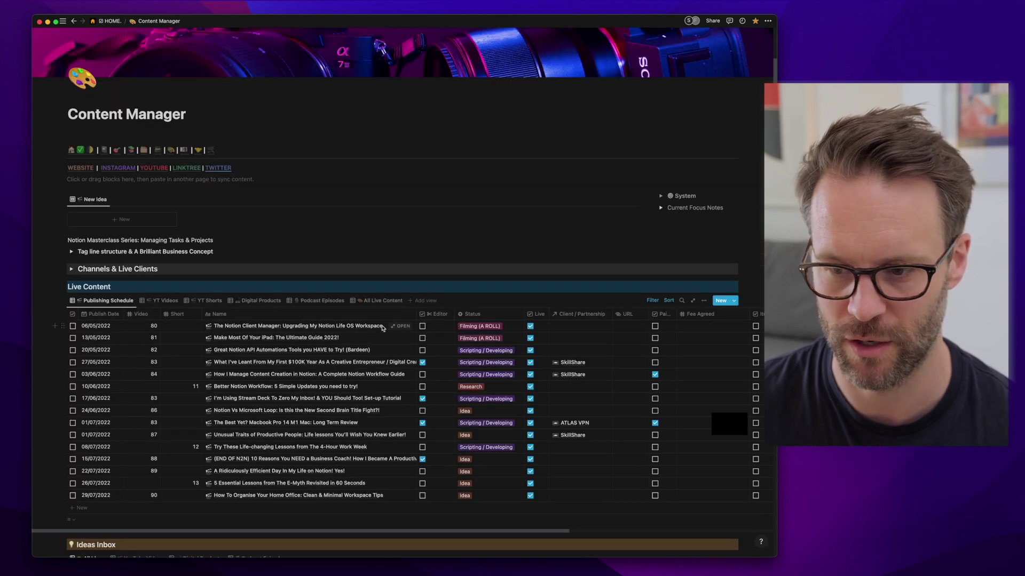
- Open video 84's page, How I Manage Content Creation in Notion, and review its details
{"action": "left_click", "coordinate": [400, 375]}
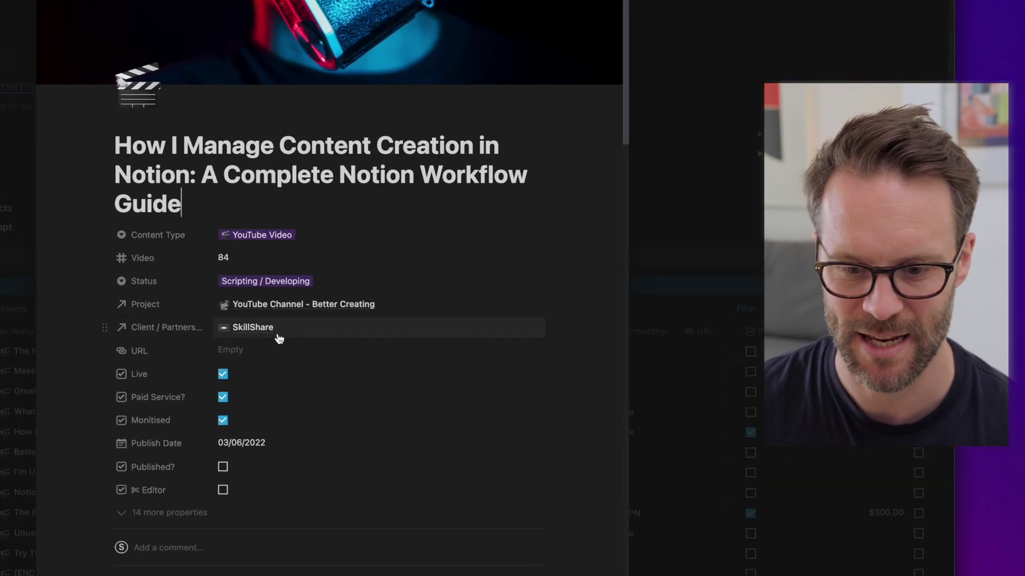
{"action": "scroll", "coordinate": [417, 459], "scroll_direction": "down", "scroll_amount": 8}
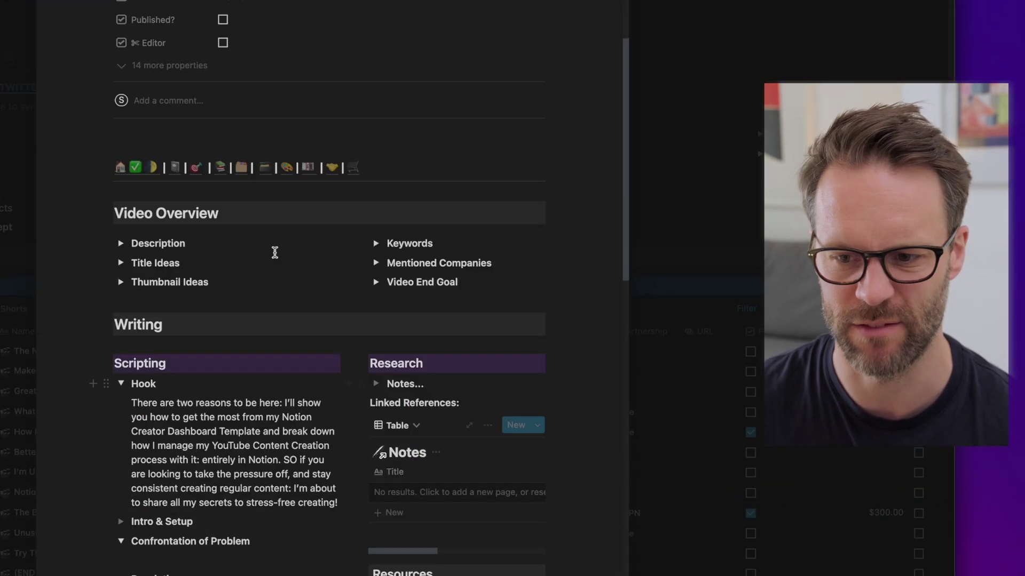
{"action": "scroll", "coordinate": [377, 531], "scroll_direction": "down", "scroll_amount": 2}
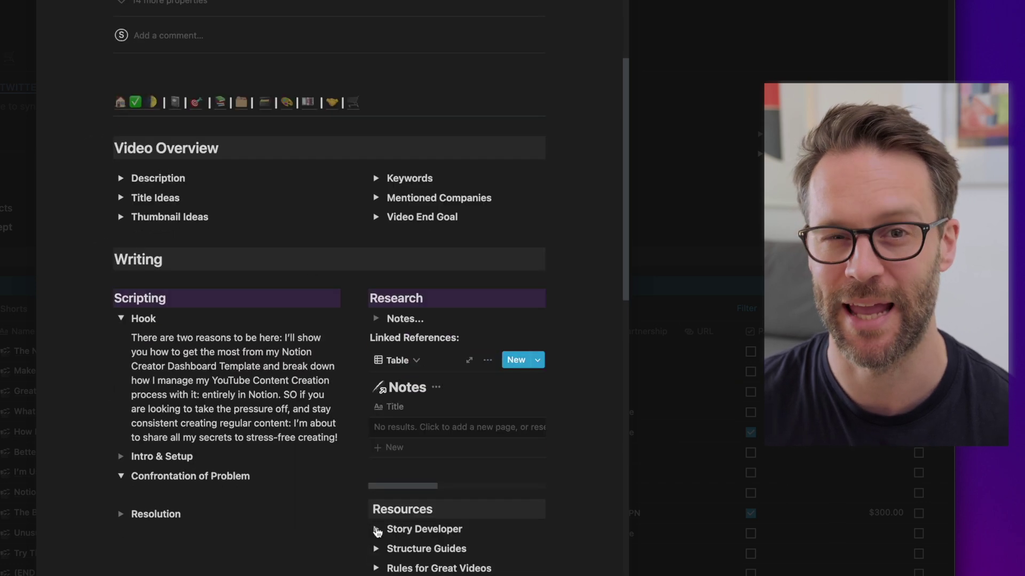
{"action": "scroll", "coordinate": [377, 528], "scroll_direction": "up", "scroll_amount": 10}
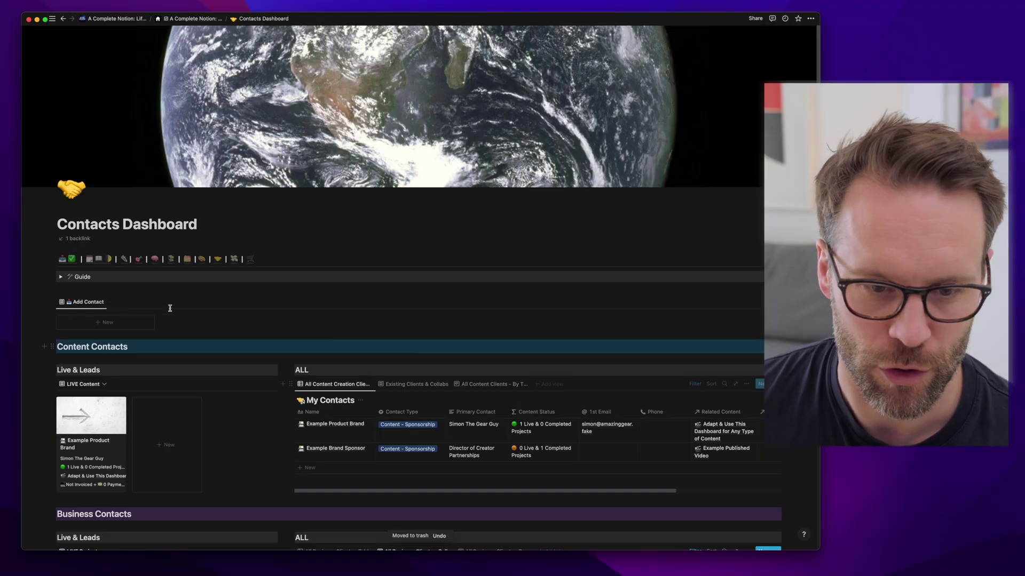
- Add a new contact titled Skillshare and preview the Product Review contact template
{"action": "left_click", "coordinate": [105, 322]}
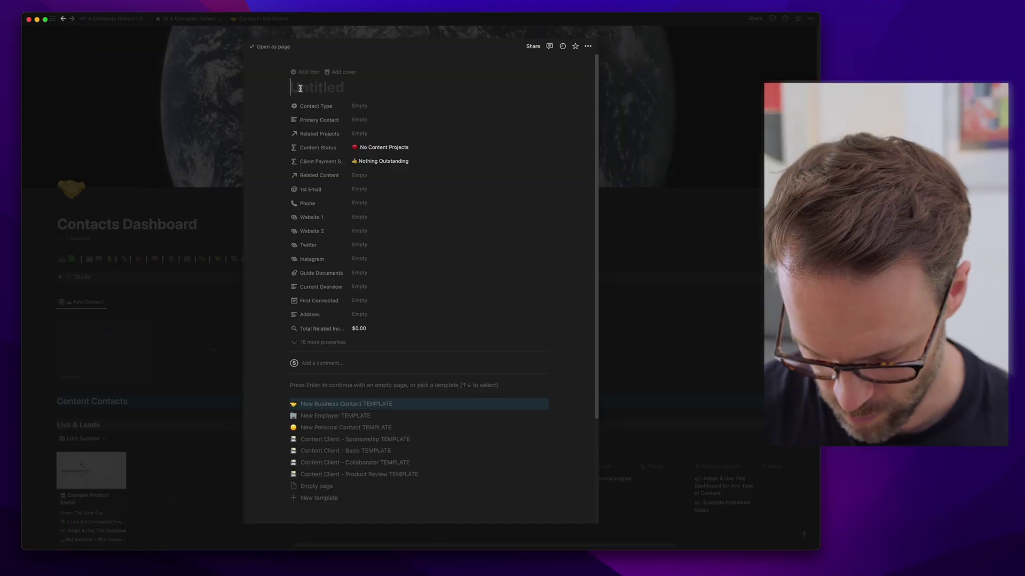
{"action": "type", "text": "Sk"}
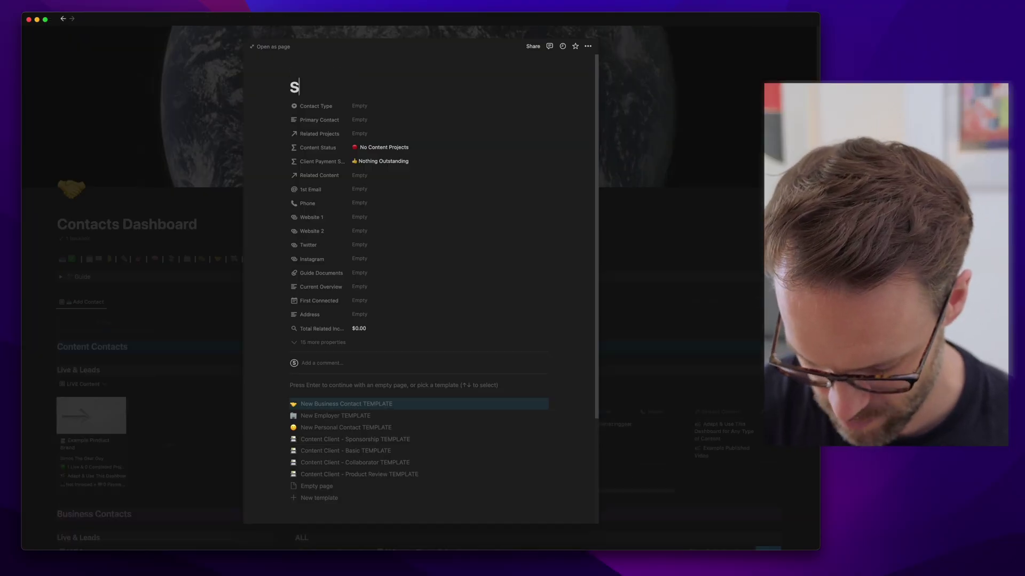
{"action": "type", "text": "illshare"}
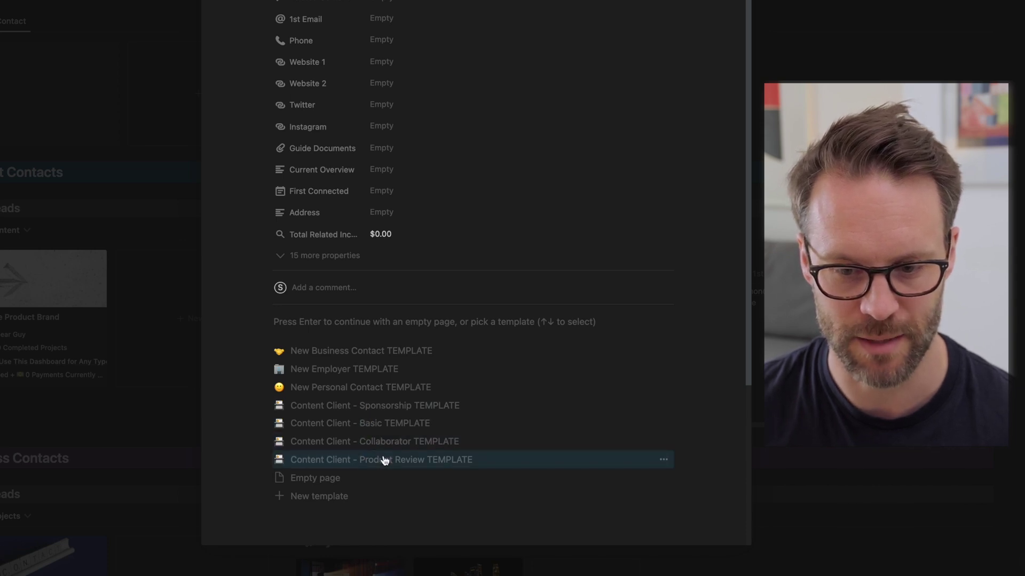
{"action": "left_click", "coordinate": [383, 461]}
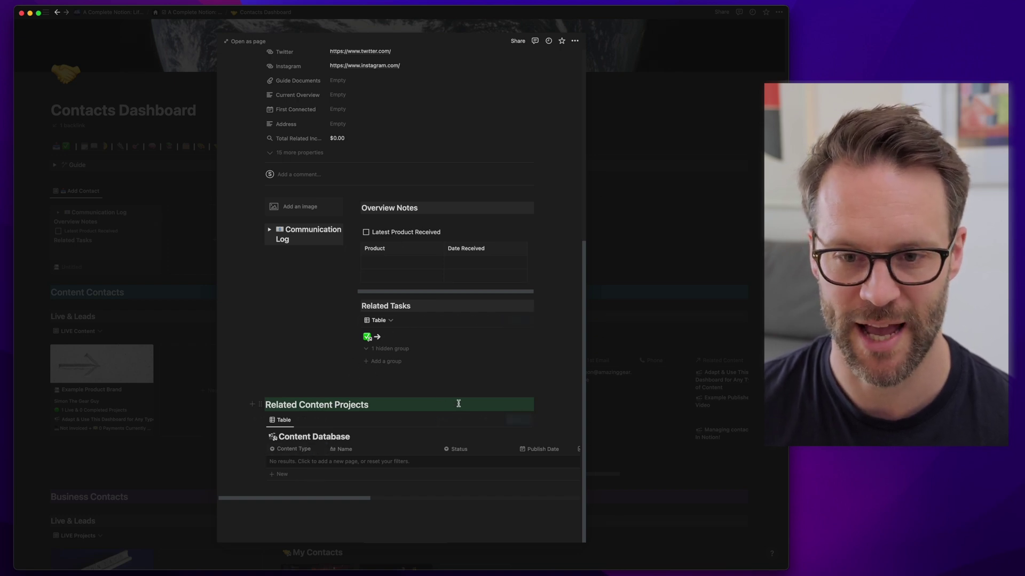
{"action": "left_click", "coordinate": [268, 230]}
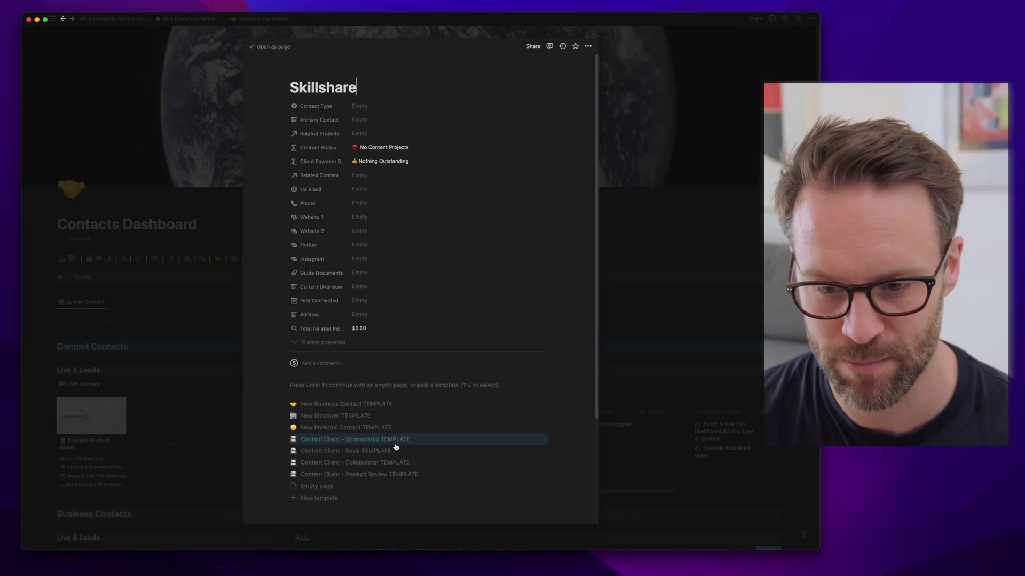
- Apply the Content Client - Sponsorship template and set a Skillshare logo from Google Images as the cover
{"action": "left_click", "coordinate": [380, 440]}
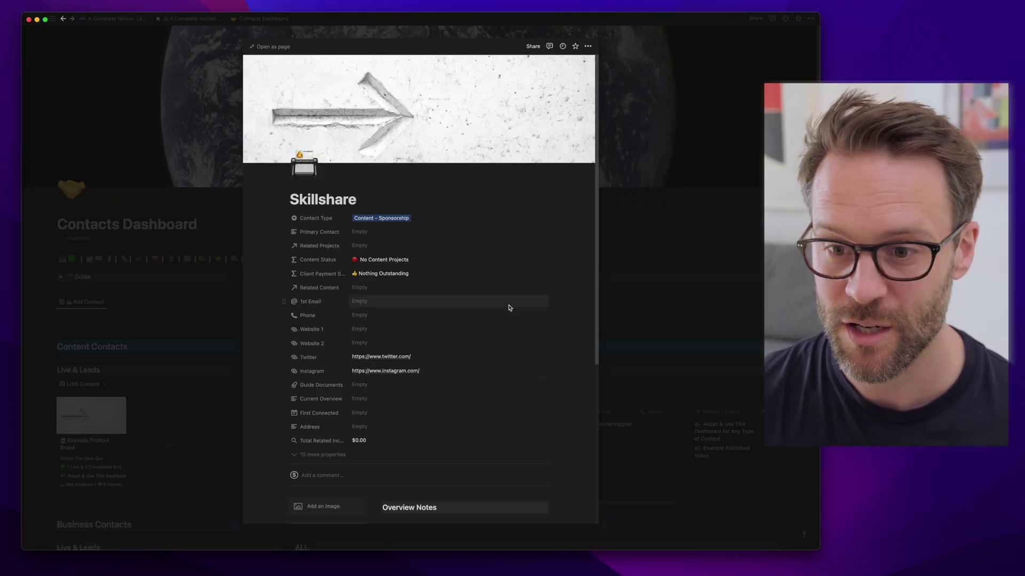
{"action": "key", "text": "alt+space"}
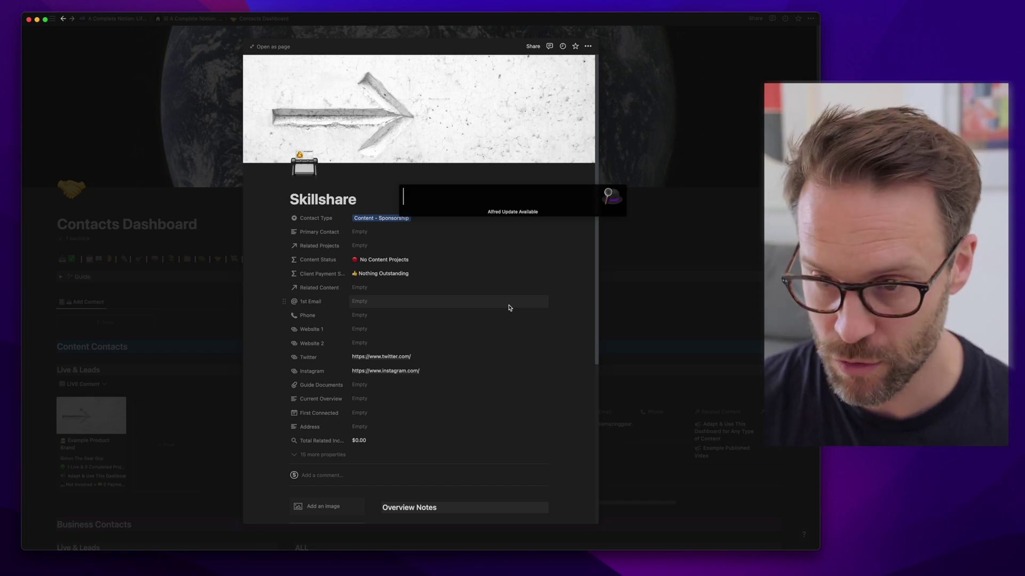
{"action": "type", "text": "googl skills"}
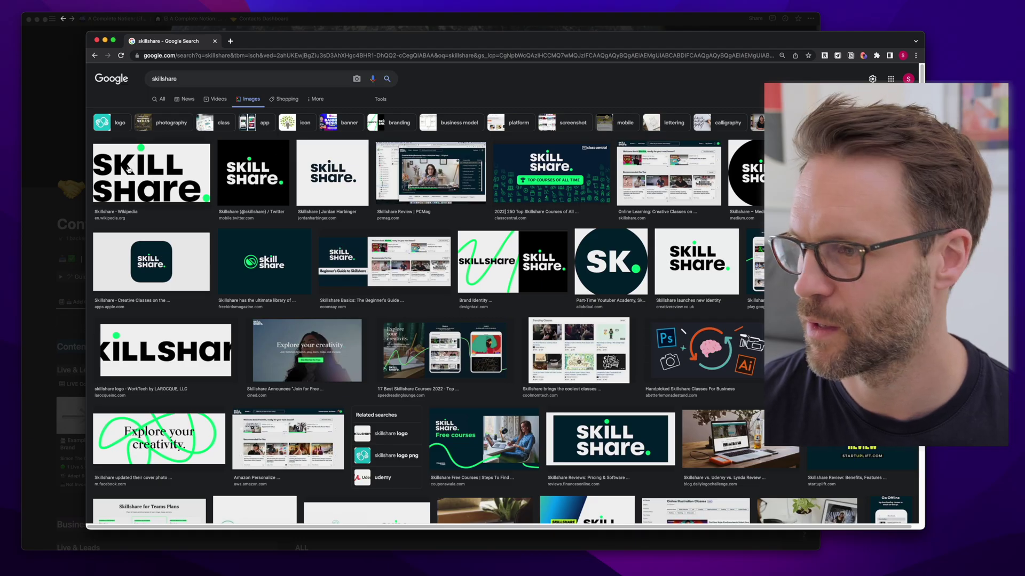
{"action": "left_click_drag", "start_coordinate": [128, 170], "coordinate": [1011, 13]}
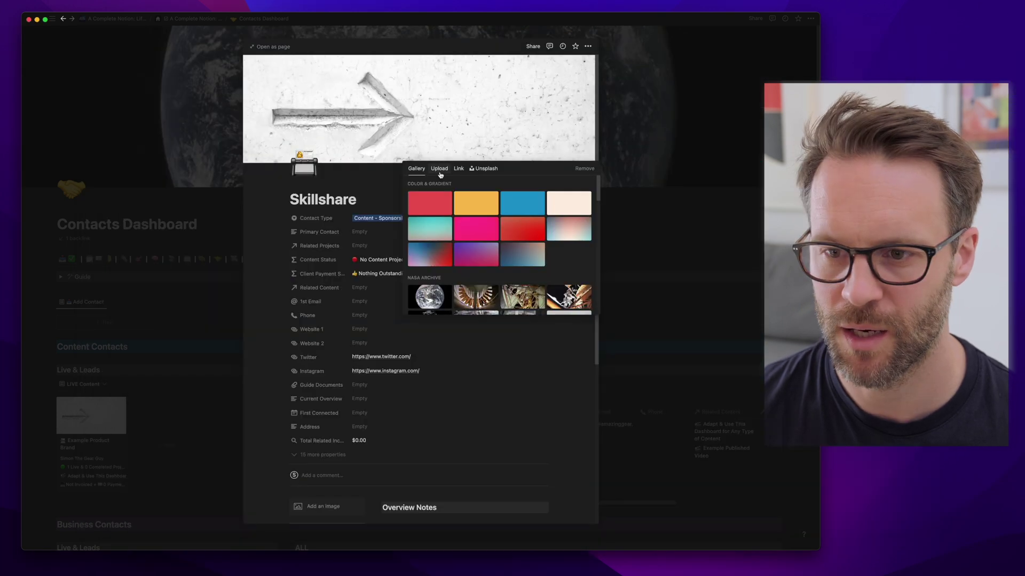
{"action": "left_click", "coordinate": [440, 171]}
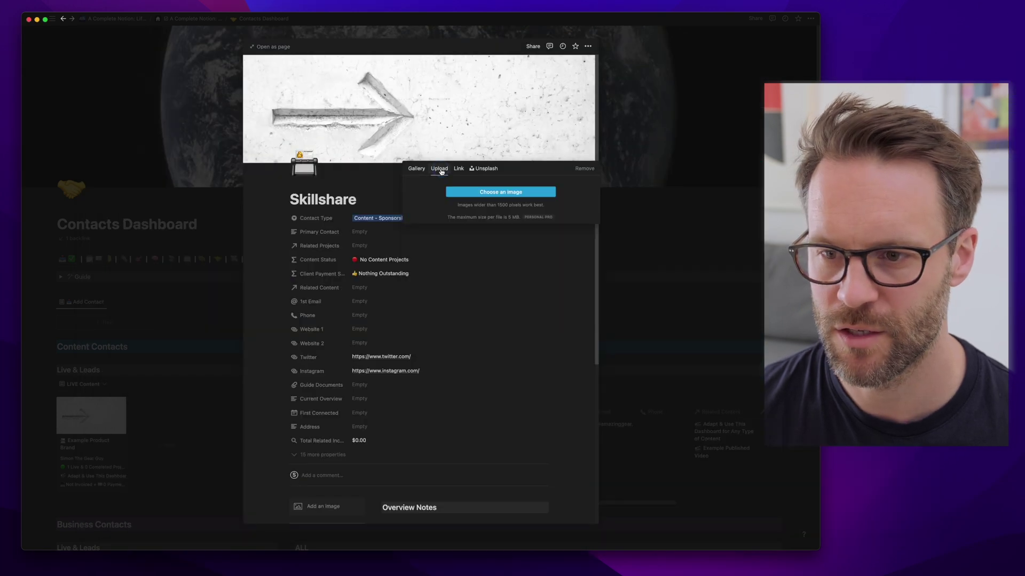
{"action": "left_click", "coordinate": [478, 191]}
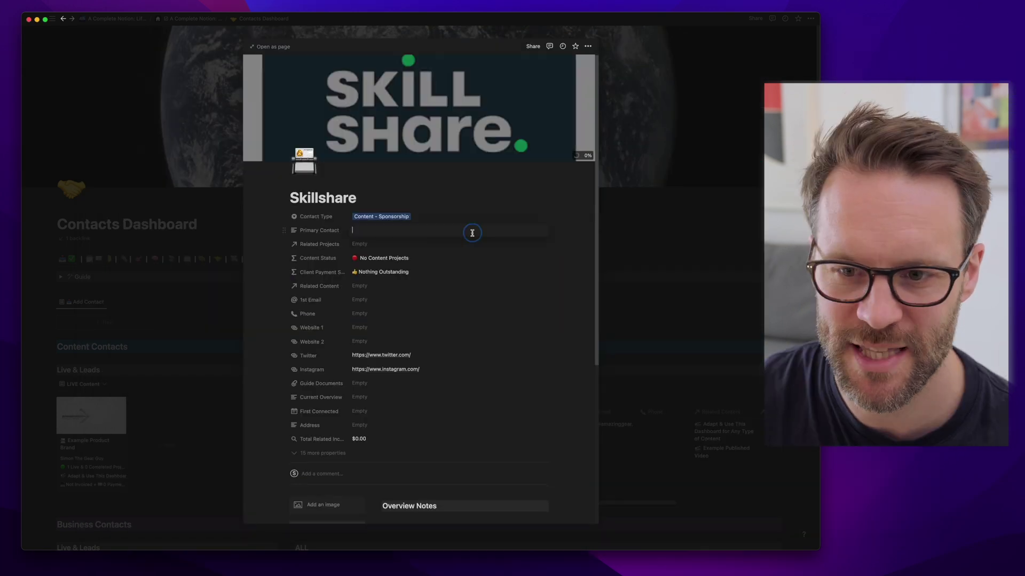
{"action": "left_click", "coordinate": [372, 221]}
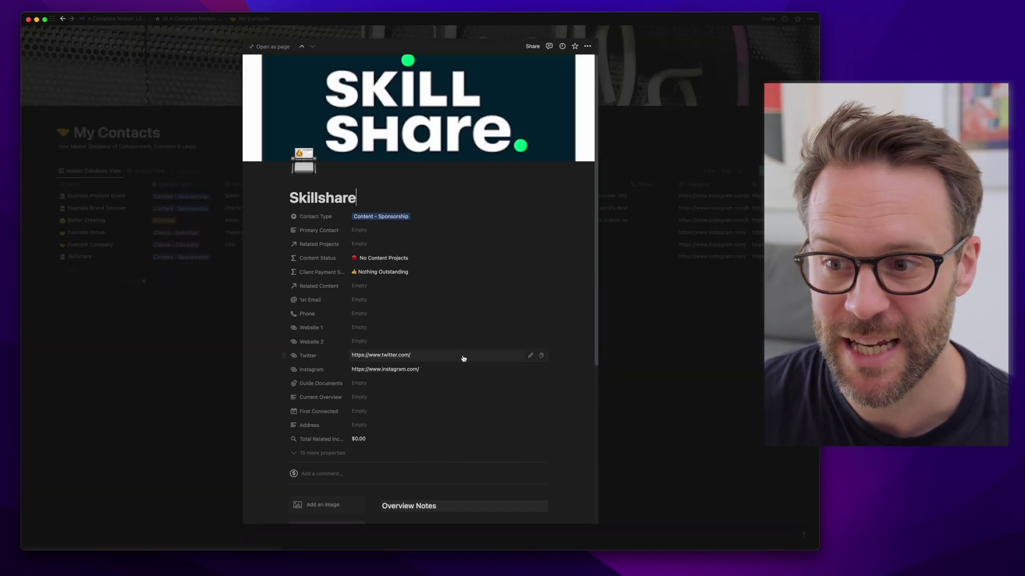
- Inspect the filter rules on the contact's Related Tasks view
{"action": "scroll", "coordinate": [463, 358], "scroll_direction": "down", "scroll_amount": 2}
{"action": "scroll", "coordinate": [464, 359], "scroll_direction": "up", "scroll_amount": 2}
{"action": "scroll", "coordinate": [461, 363], "scroll_direction": "down", "scroll_amount": 10}
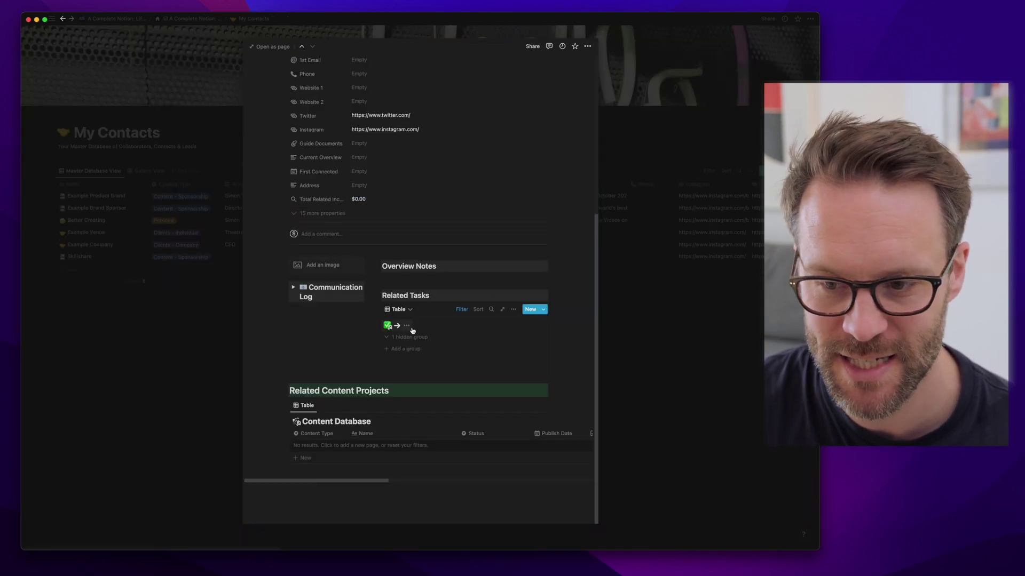
{"action": "left_click", "coordinate": [460, 311]}
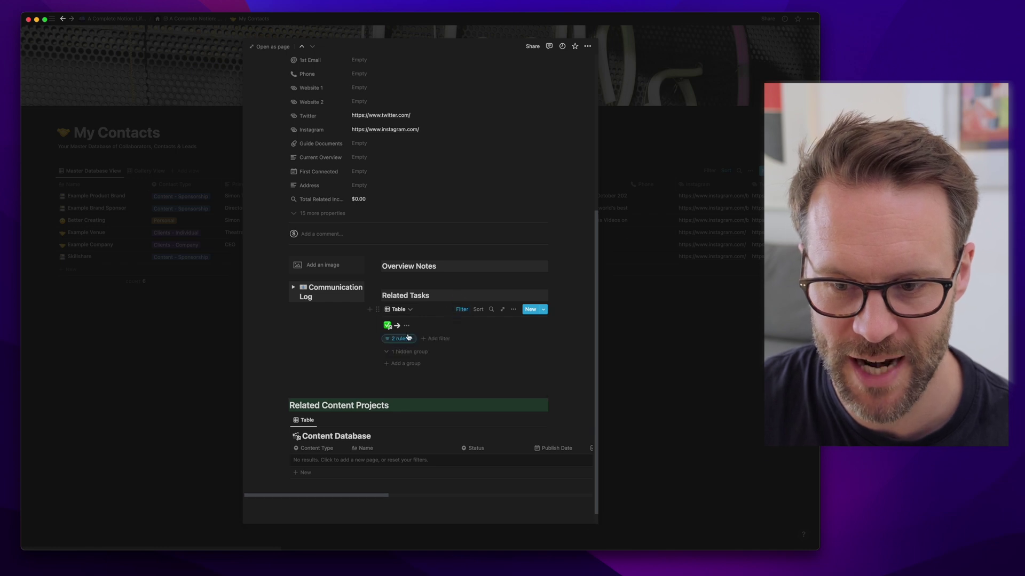
{"action": "left_click", "coordinate": [401, 338]}
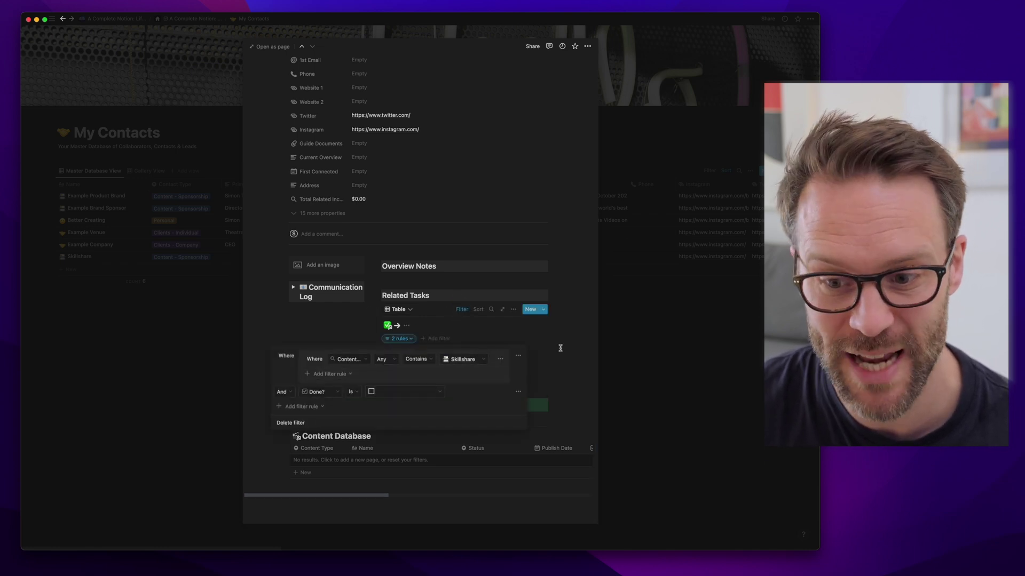
{"action": "left_click", "coordinate": [562, 346]}
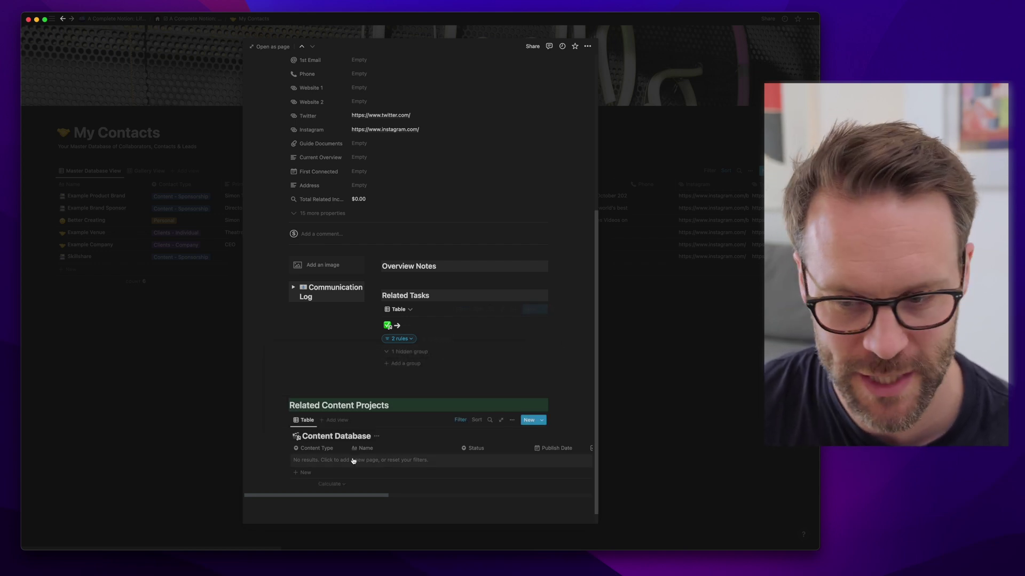
- Confirm the Content Database view is filtered to Client contains Skillshare
{"action": "left_click", "coordinate": [461, 421]}
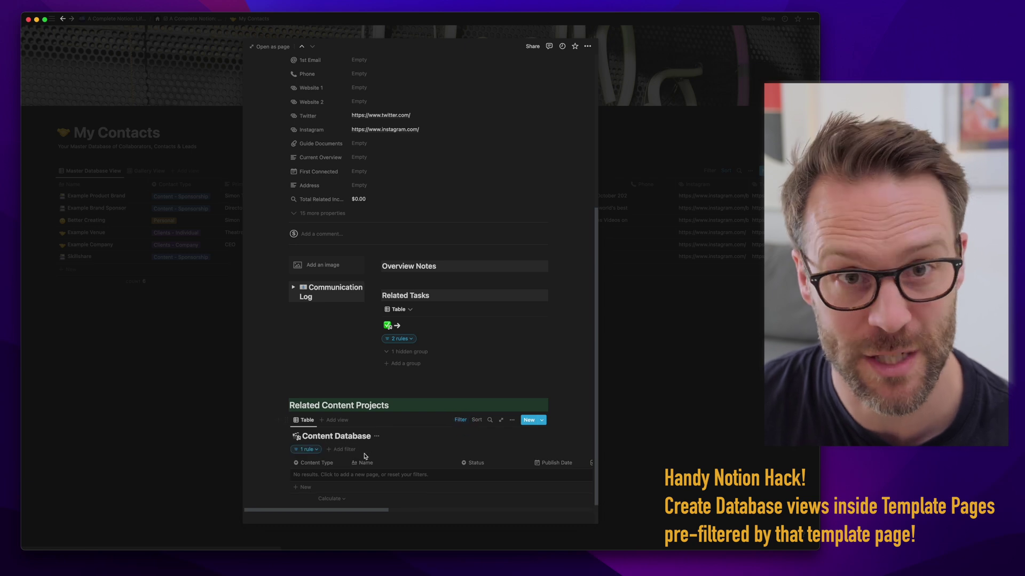
{"action": "left_click", "coordinate": [315, 451]}
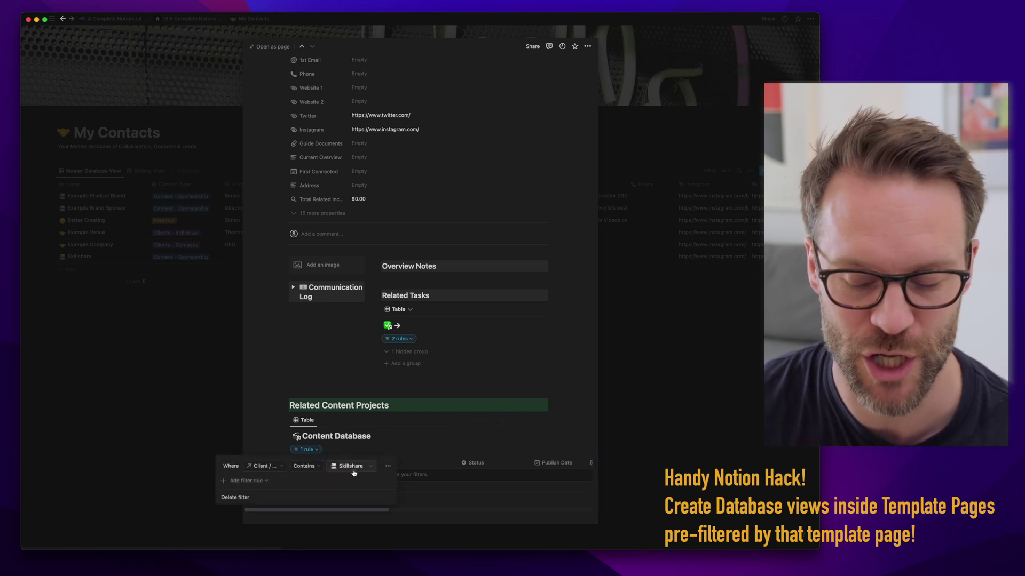
{"action": "left_click", "coordinate": [561, 367]}
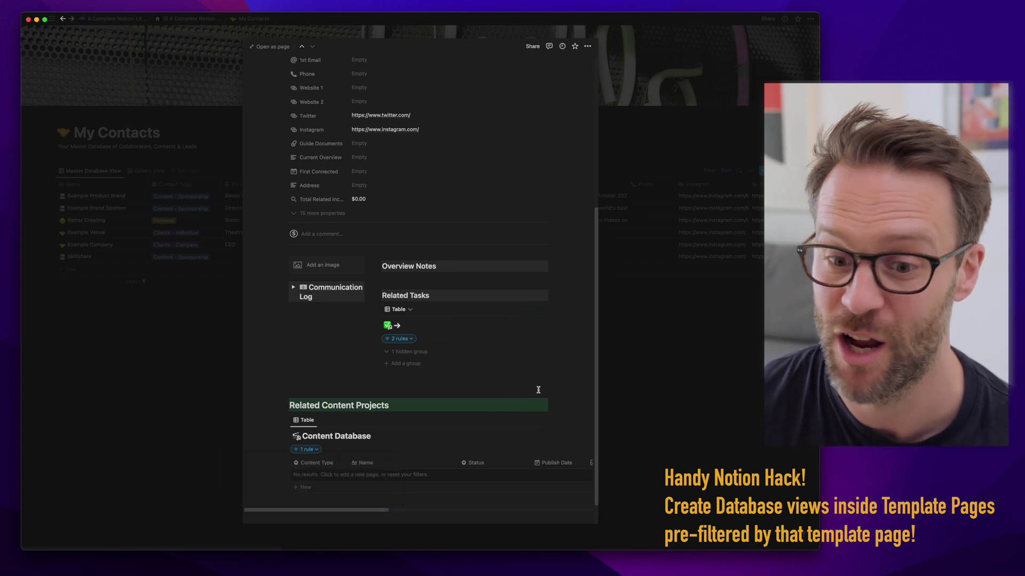
- Open the Communication Log's First Contact entry and retitle it 'First Contact - 05.05.2022'
{"action": "left_click", "coordinate": [293, 287]}
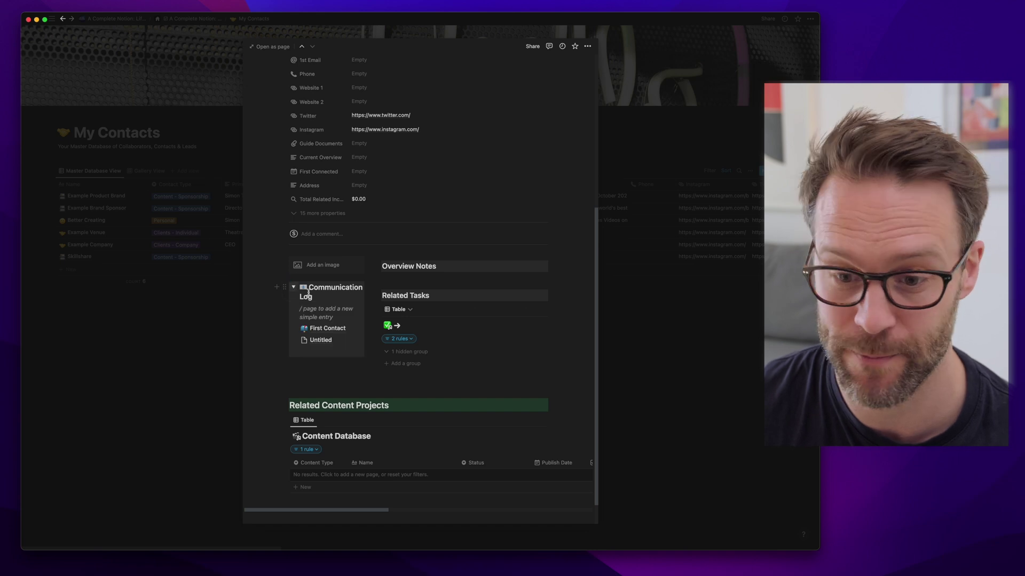
{"action": "left_click", "coordinate": [328, 329]}
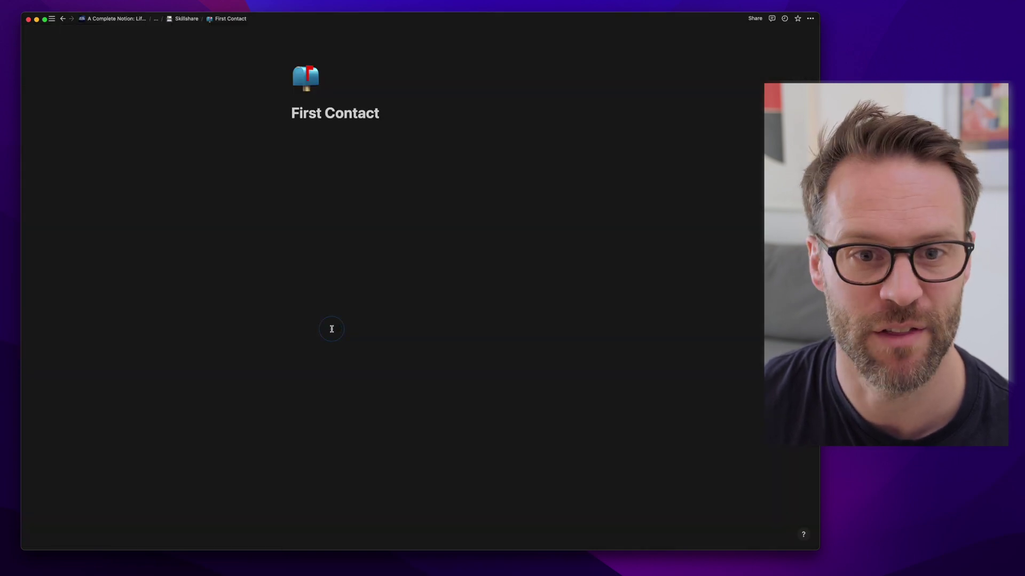
{"action": "left_click", "coordinate": [446, 114]}
{"action": "type", "text": "- 05.05.2022"}
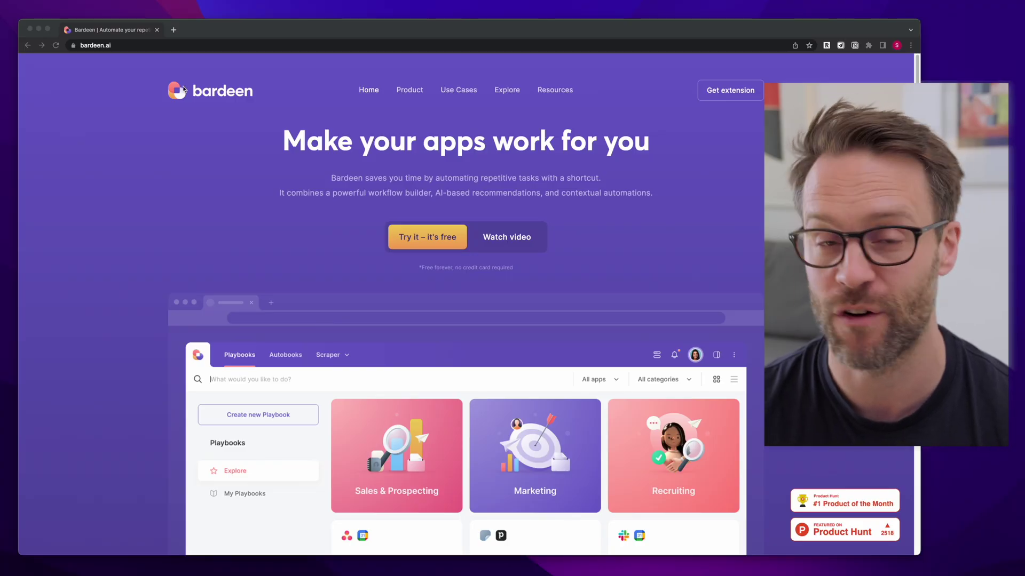
- Get the free Bardeen extension and open the save-contacts-from-email playbook in the Builder
{"action": "left_click", "coordinate": [443, 238]}
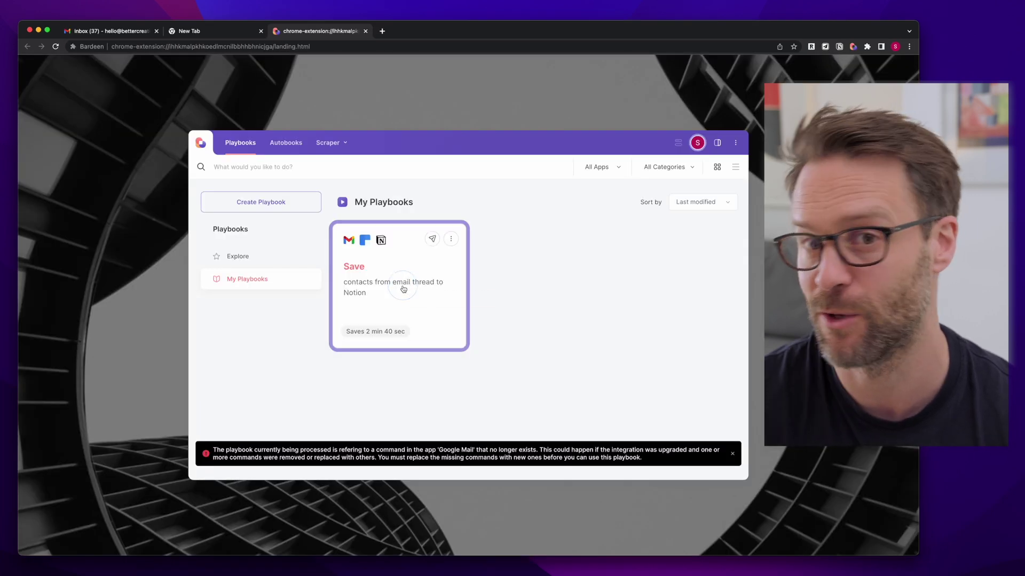
{"action": "left_click", "coordinate": [452, 240]}
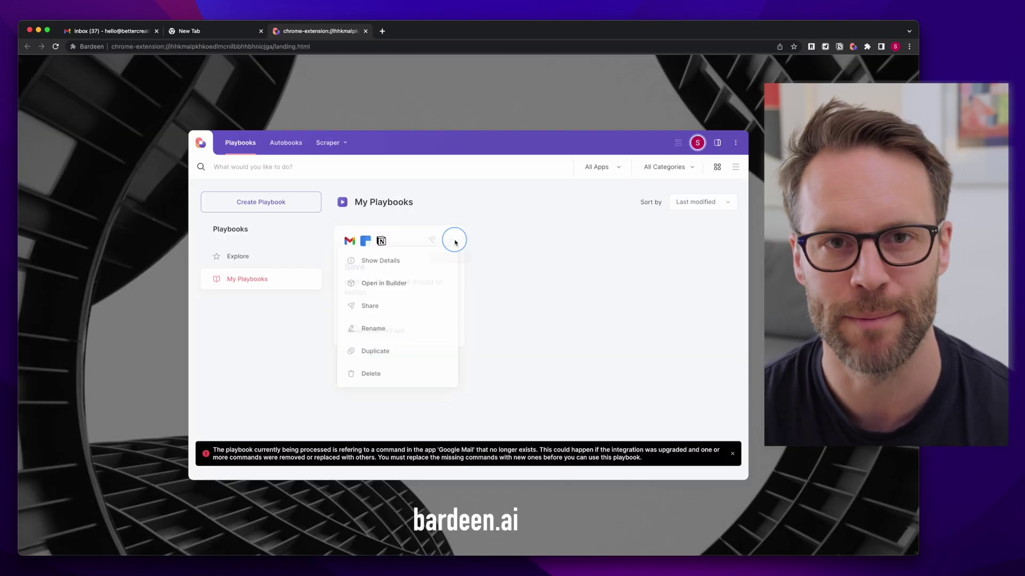
{"action": "left_click", "coordinate": [375, 285]}
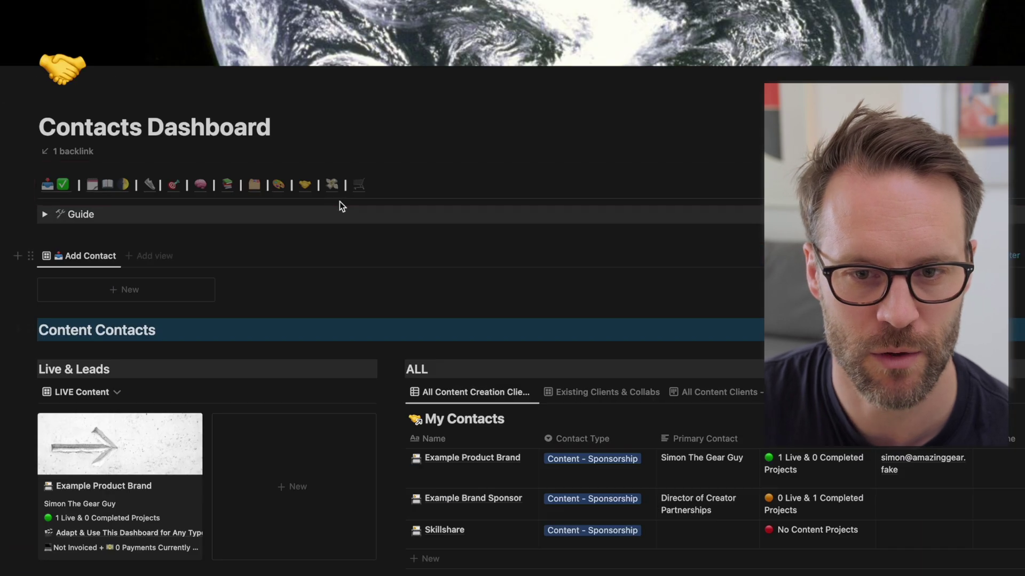
- On the Creator Dashboard, create 'Managing contacts In Notion!' using the New Video template
{"action": "left_click", "coordinate": [278, 185]}
{"action": "scroll", "coordinate": [226, 443], "scroll_direction": "down", "scroll_amount": 1}
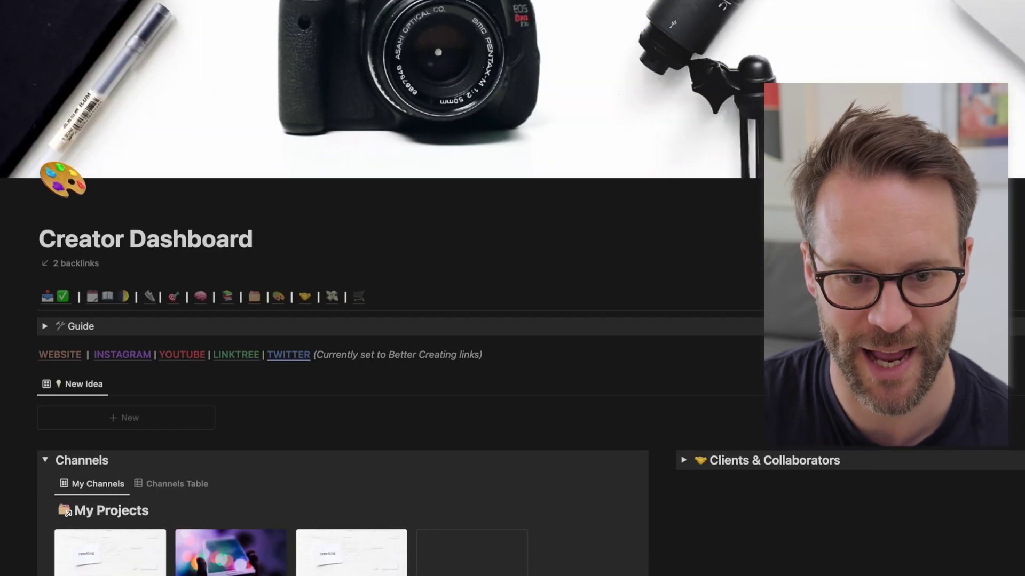
{"action": "left_click", "coordinate": [122, 419]}
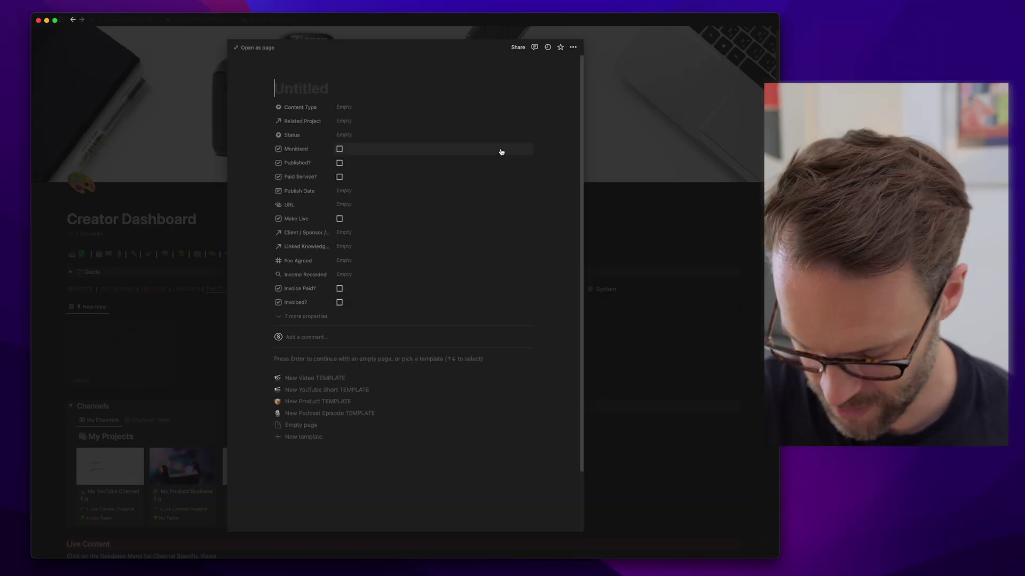
{"action": "type", "text": "Managing contacts In notion!"}
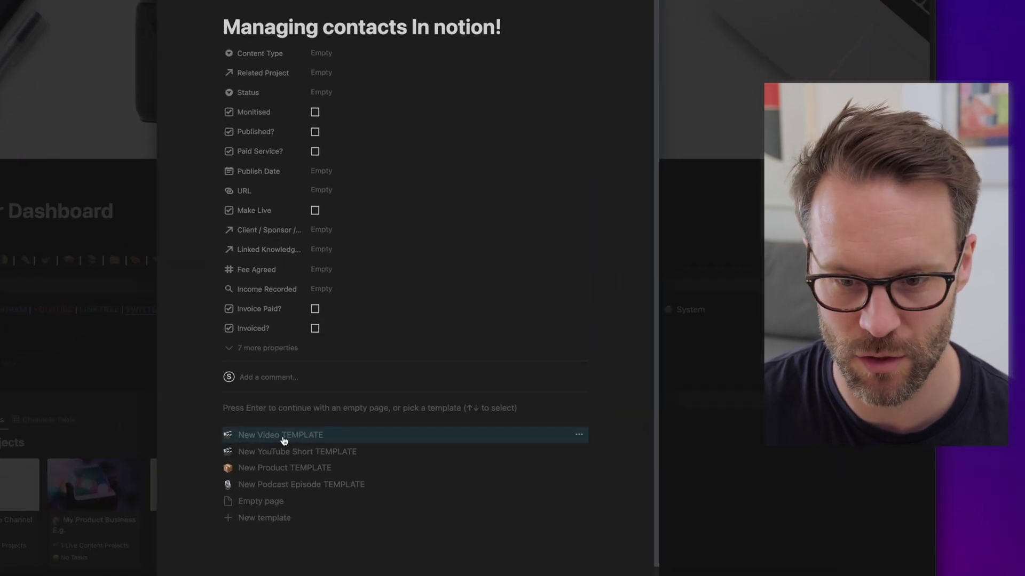
{"action": "left_click", "coordinate": [283, 437]}
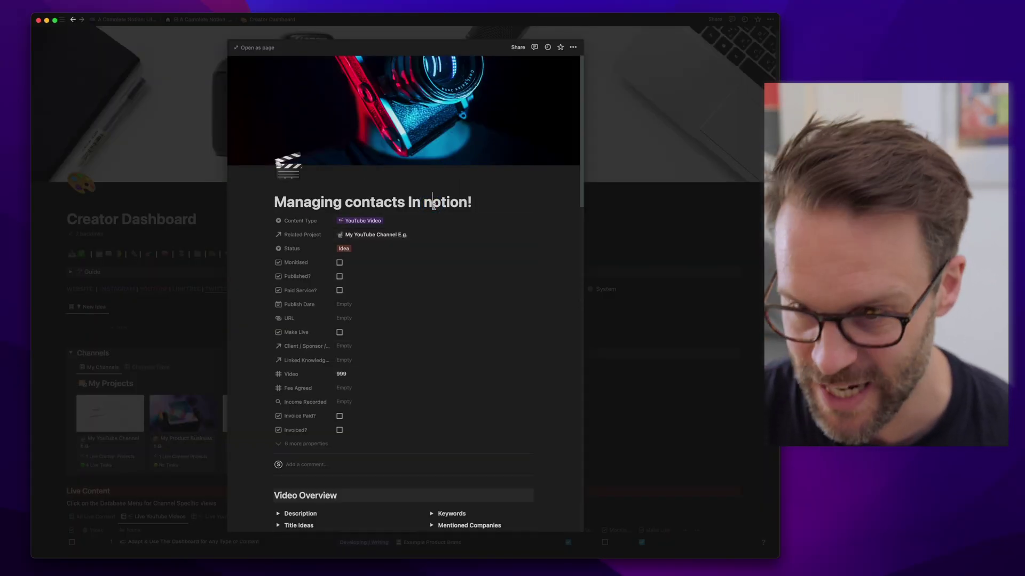
{"action": "left_click", "coordinate": [433, 203]}
{"action": "key", "text": "BackSpace"}
{"action": "type", "text": "N"}
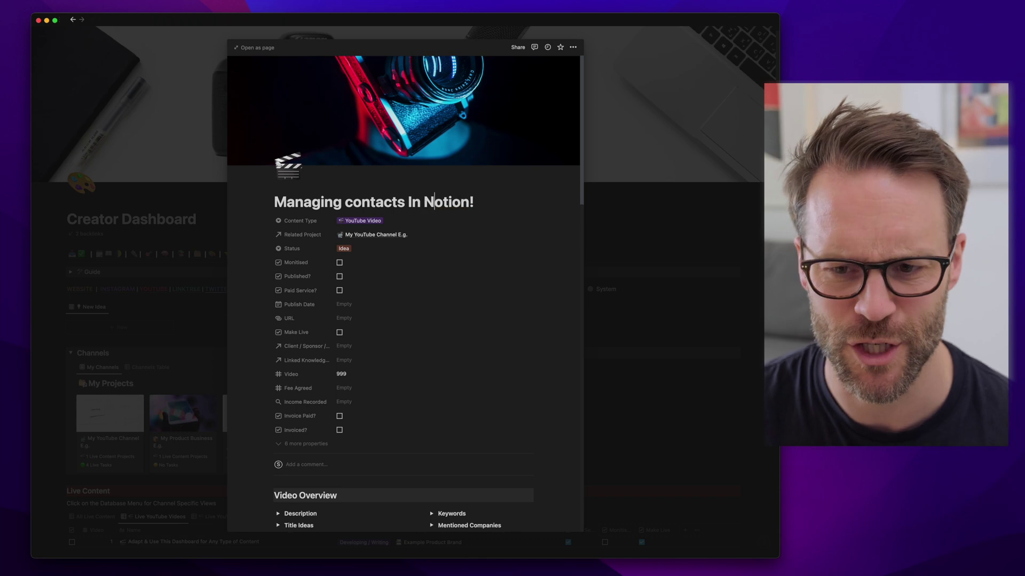
- Set the video's status to Booked / Planning and mark it Monetised and Paid Service
{"action": "scroll", "coordinate": [434, 416], "scroll_direction": "down", "scroll_amount": 6}
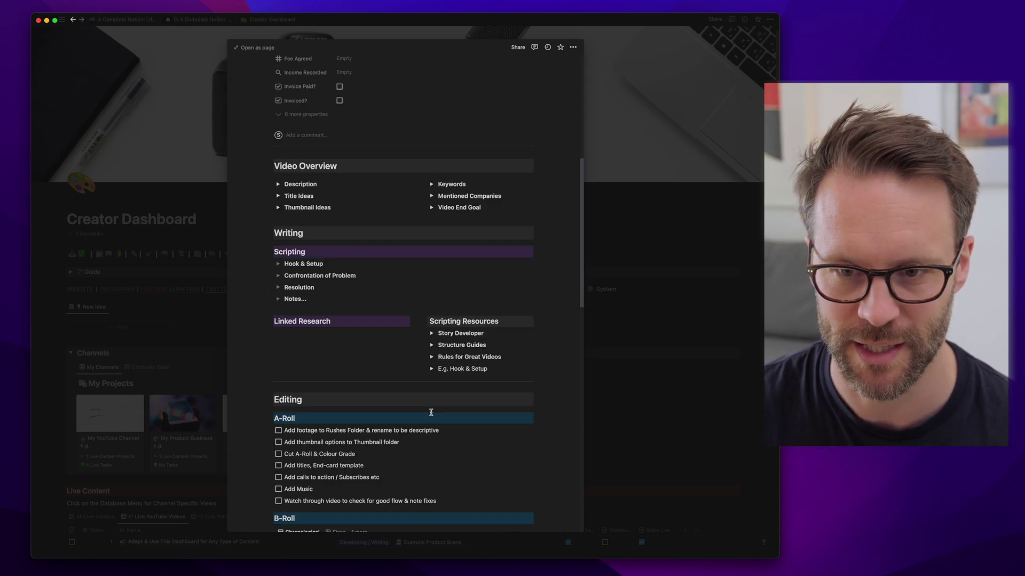
{"action": "scroll", "coordinate": [431, 413], "scroll_direction": "up", "scroll_amount": 8}
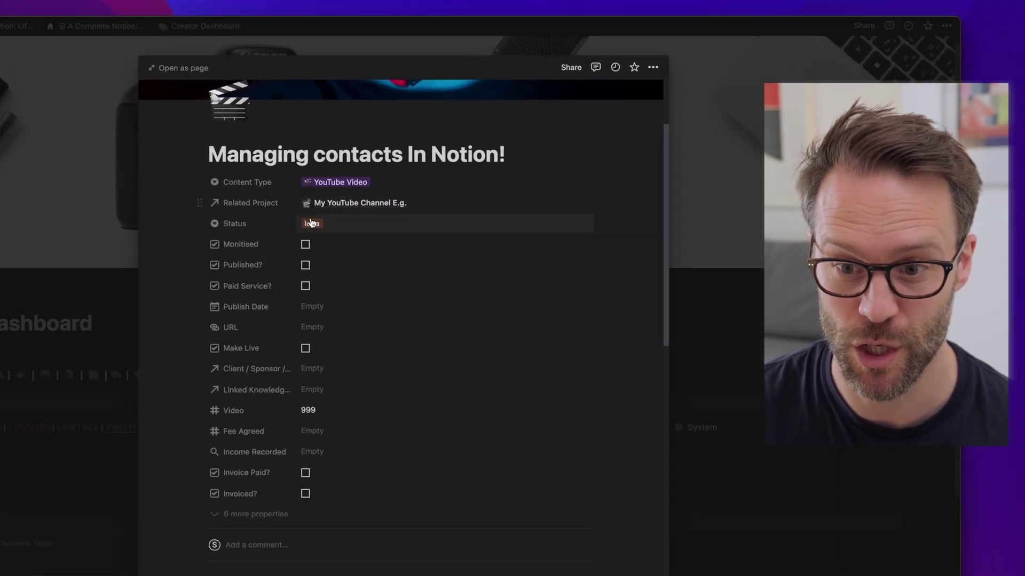
{"action": "left_click", "coordinate": [343, 150]}
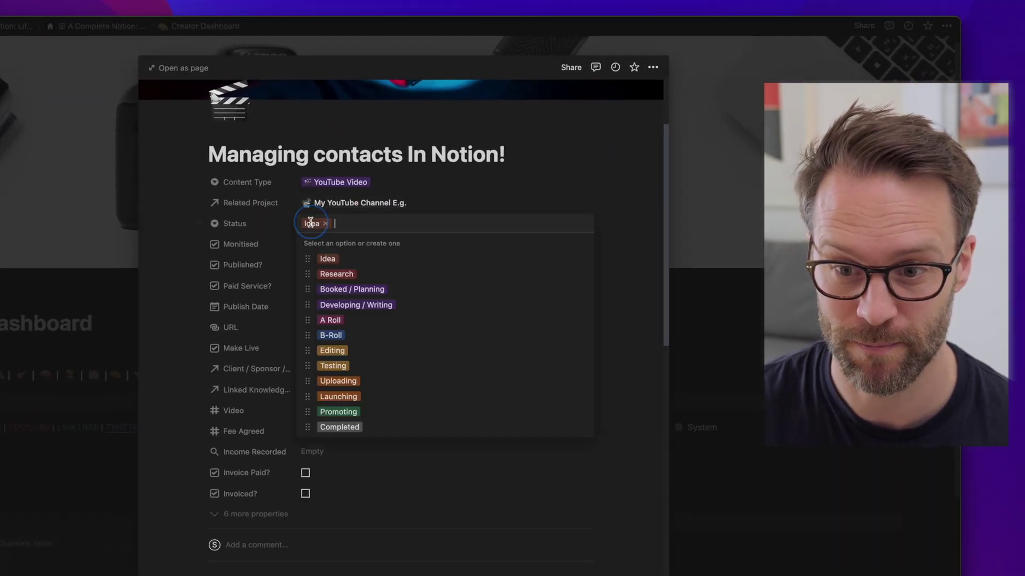
{"action": "left_click", "coordinate": [352, 289]}
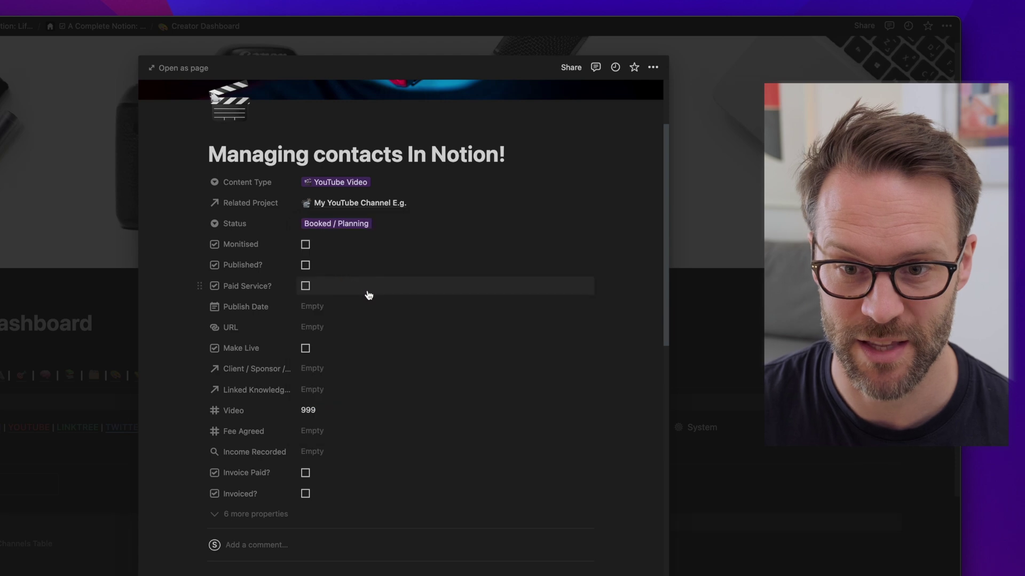
{"action": "left_click", "coordinate": [306, 245]}
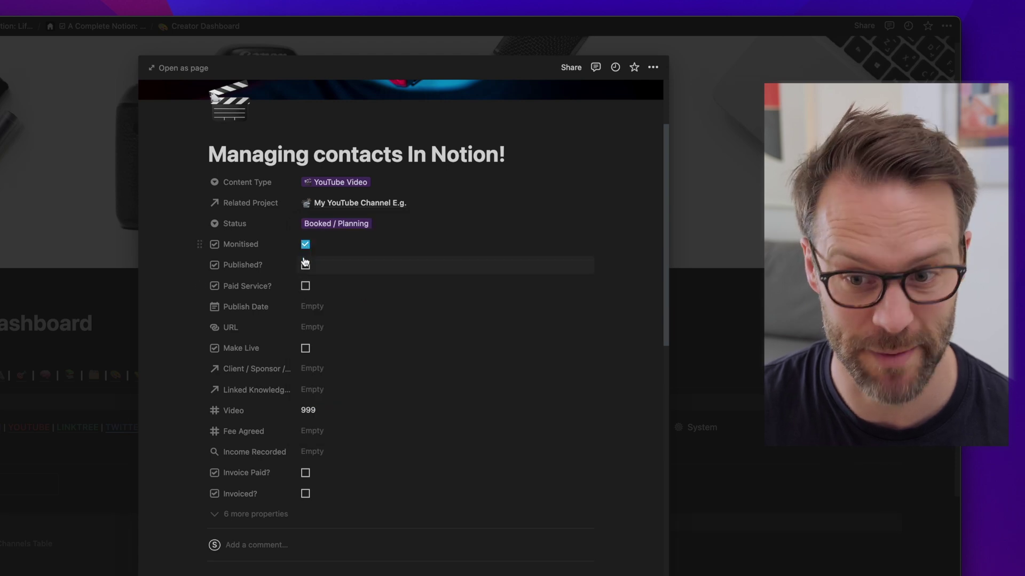
{"action": "left_click", "coordinate": [305, 286]}
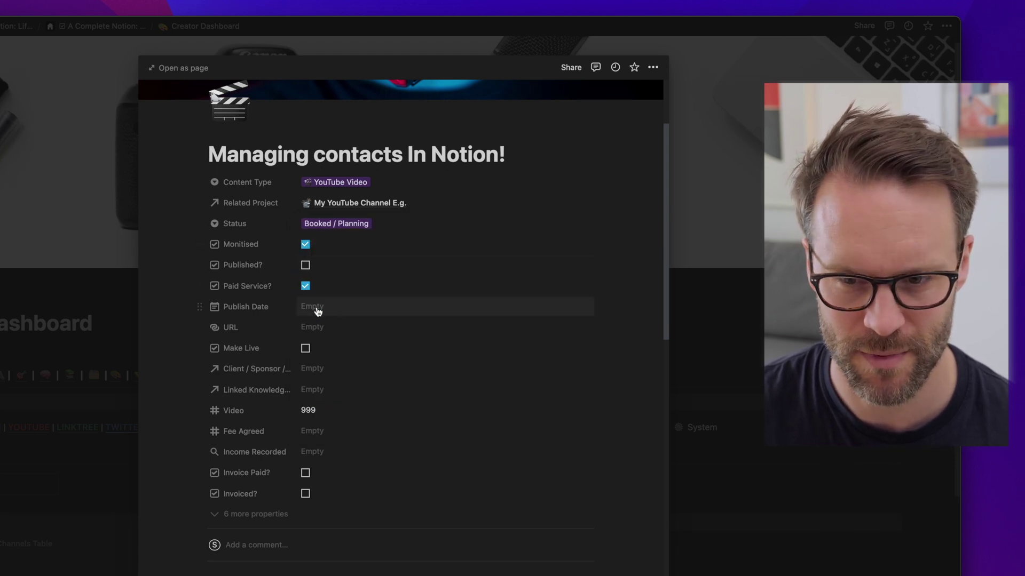
- Link Skillshare as the video's client and check its contact page
{"action": "left_click", "coordinate": [320, 368]}
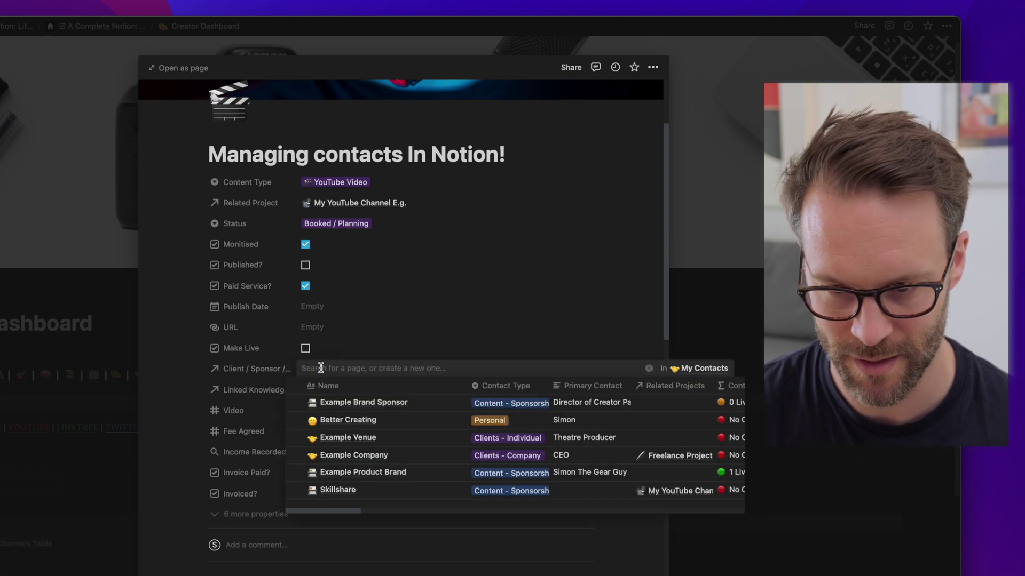
{"action": "left_click", "coordinate": [337, 494]}
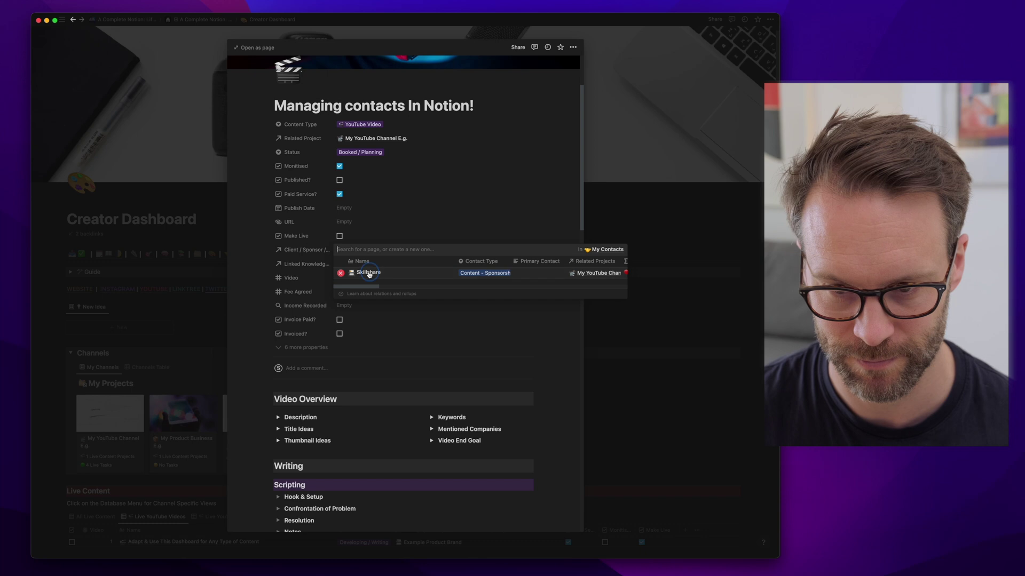
{"action": "left_click", "coordinate": [349, 403]}
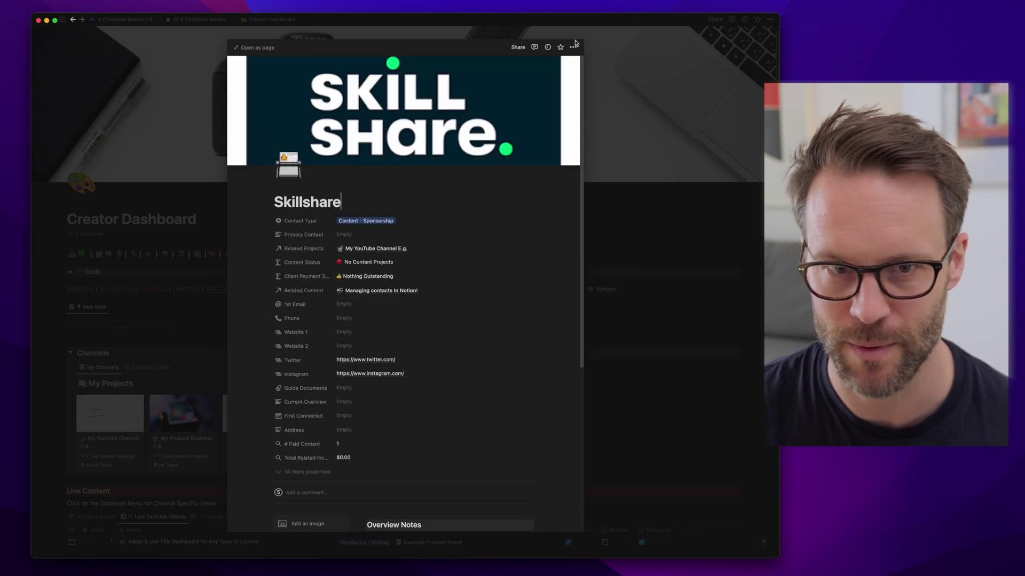
{"action": "key", "text": "super+bracketleft"}
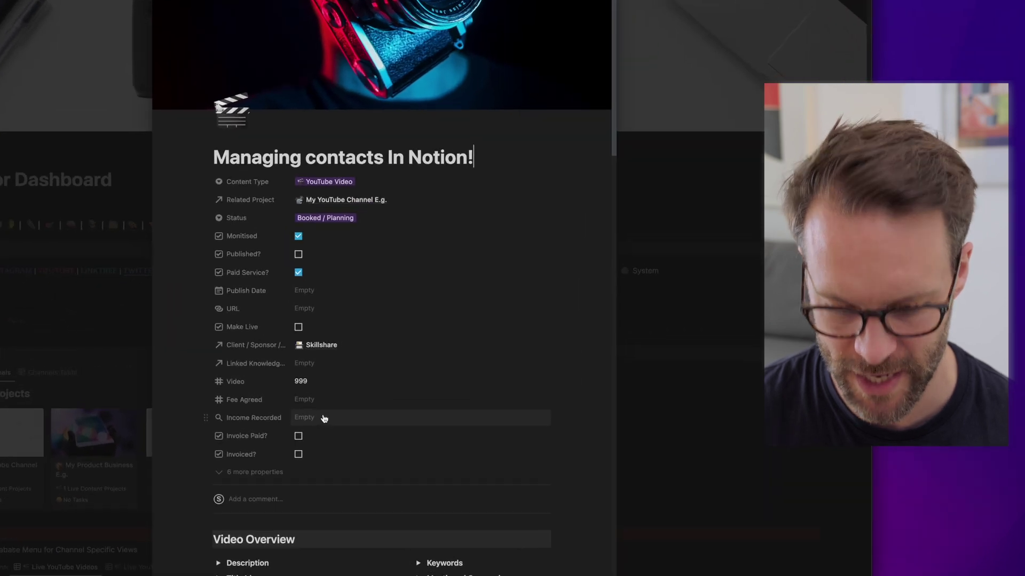
- Enter a $100,000.00 agreed fee, change the Video number to 2, and tick Make Live
{"action": "left_click", "coordinate": [350, 387]}
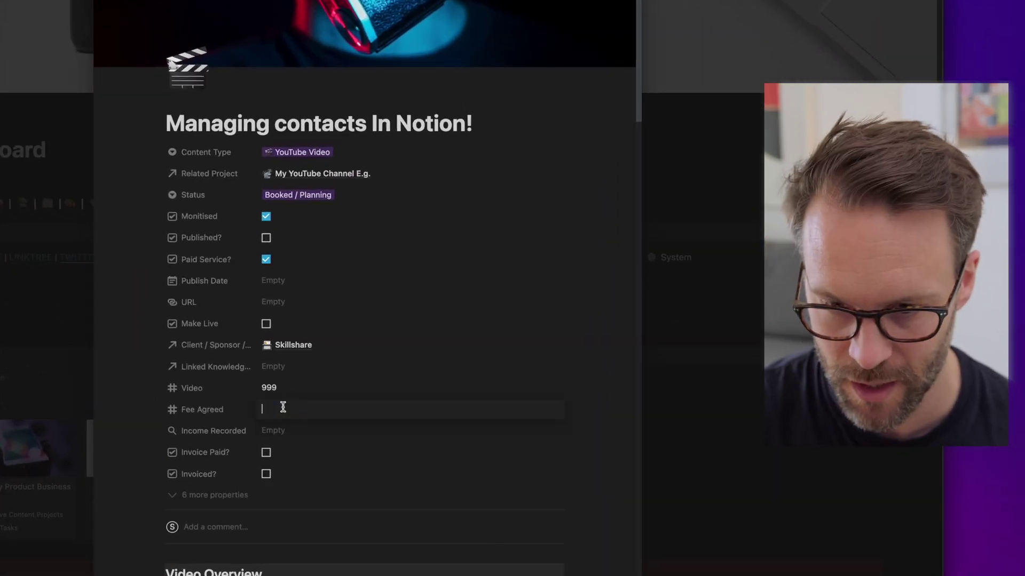
{"action": "type", "text": "$10"}
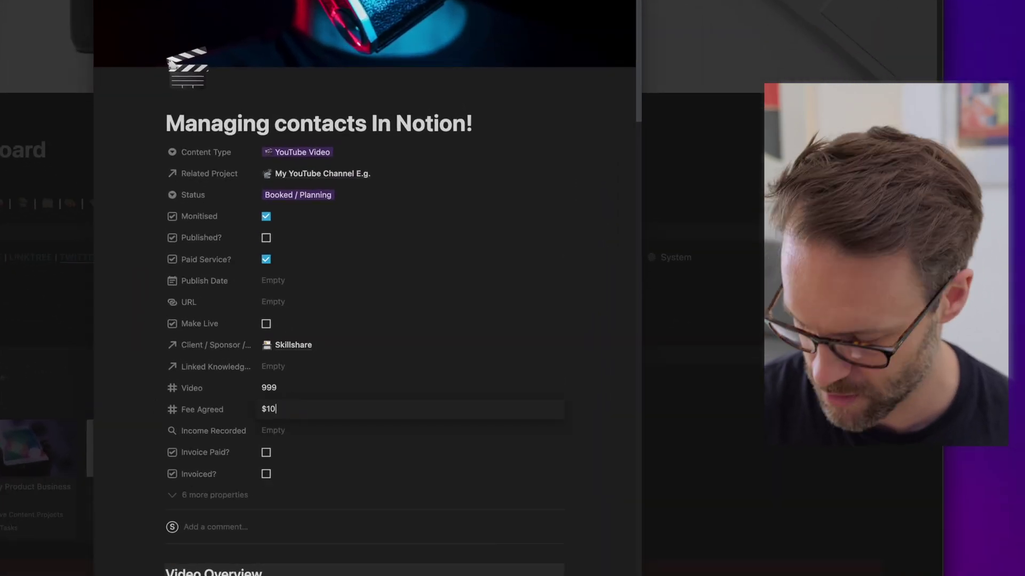
{"action": "key", "text": "Return"}
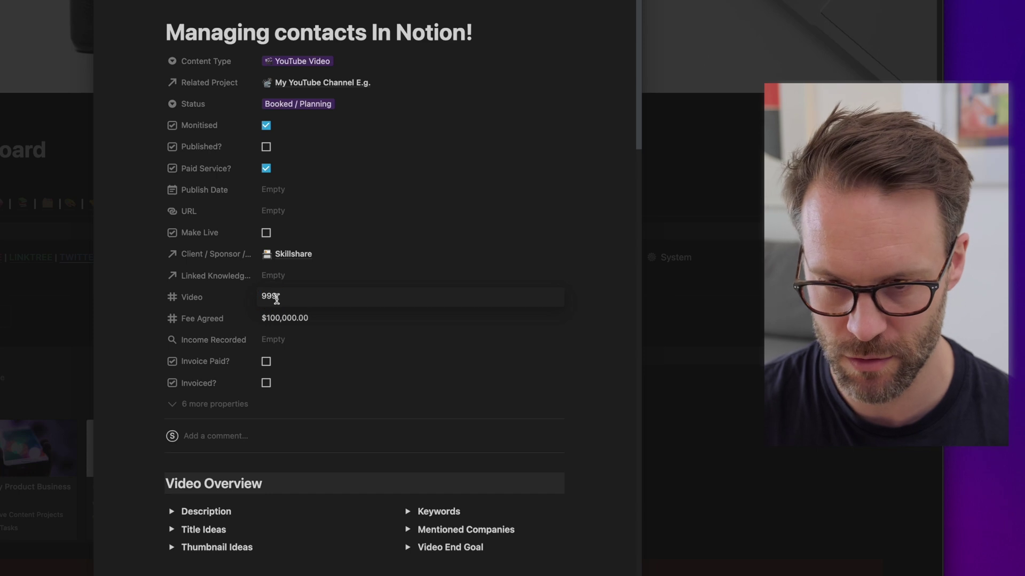
{"action": "key", "text": "BackSpace"}
{"action": "key", "text": "BackSpace"}
{"action": "key", "text": "BackSpace"}
{"action": "type", "text": "2"}
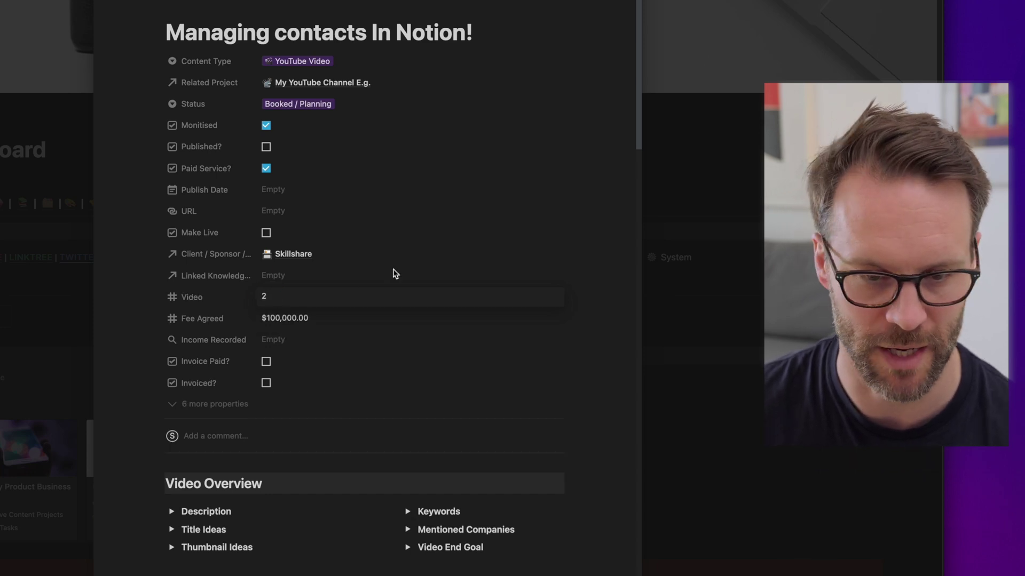
{"action": "scroll", "coordinate": [456, 253], "scroll_direction": "up", "scroll_amount": 3}
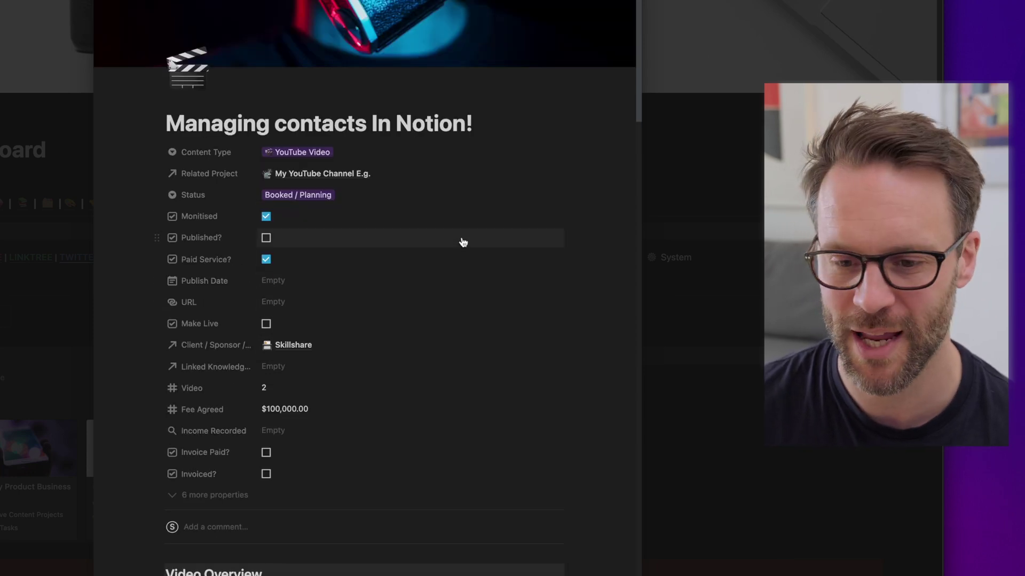
{"action": "left_click", "coordinate": [266, 325]}
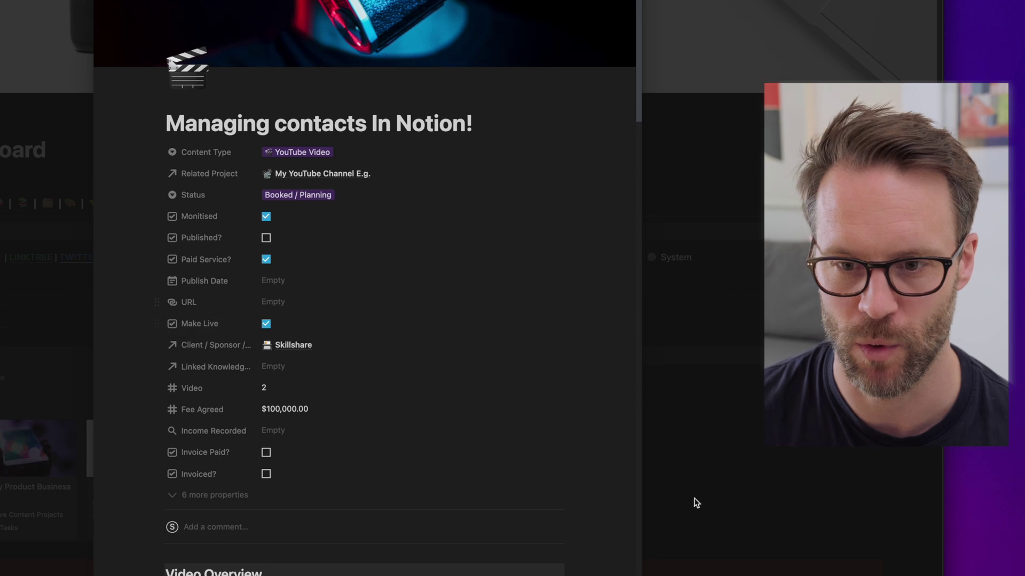
{"action": "left_click", "coordinate": [703, 455]}
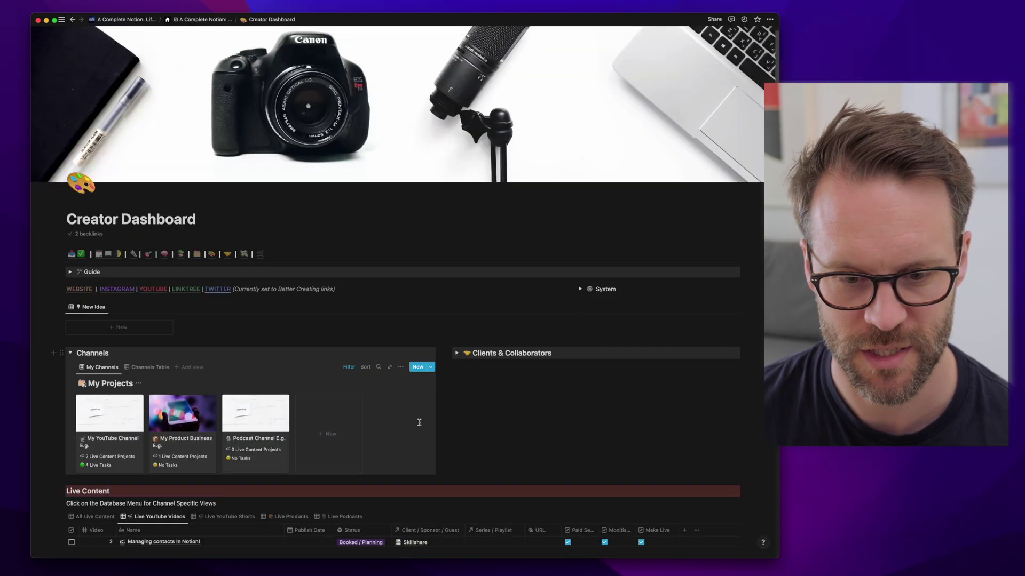
{"action": "scroll", "coordinate": [390, 450], "scroll_direction": "down", "scroll_amount": 3}
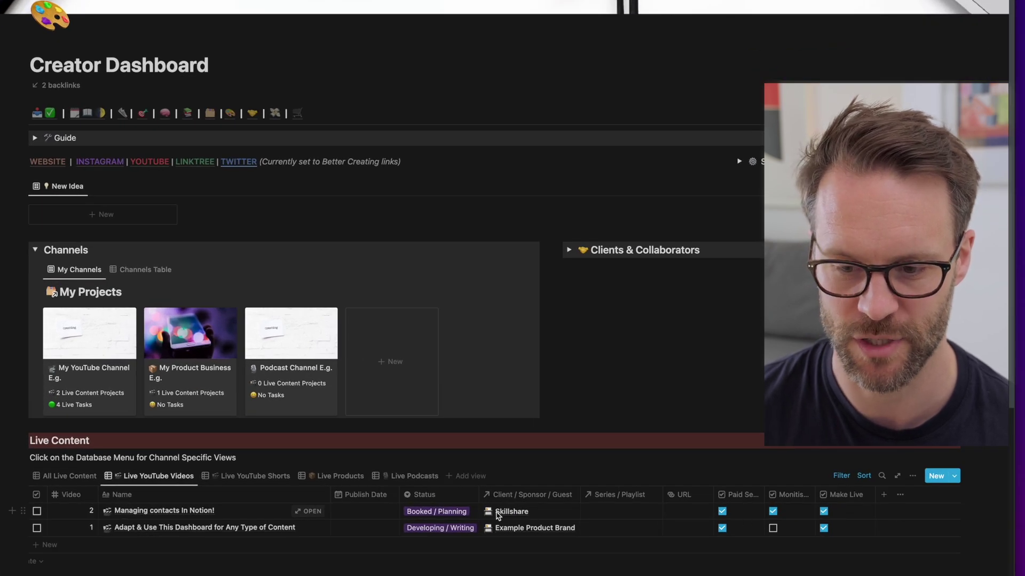
{"action": "left_click", "coordinate": [521, 513]}
{"action": "left_click", "coordinate": [524, 542]}
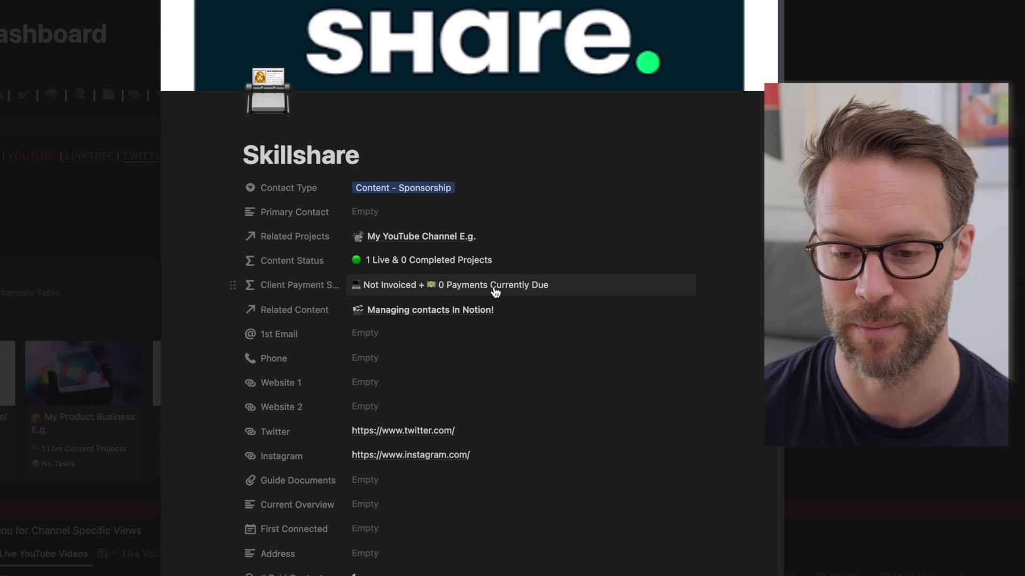
{"action": "left_click", "coordinate": [449, 291]}
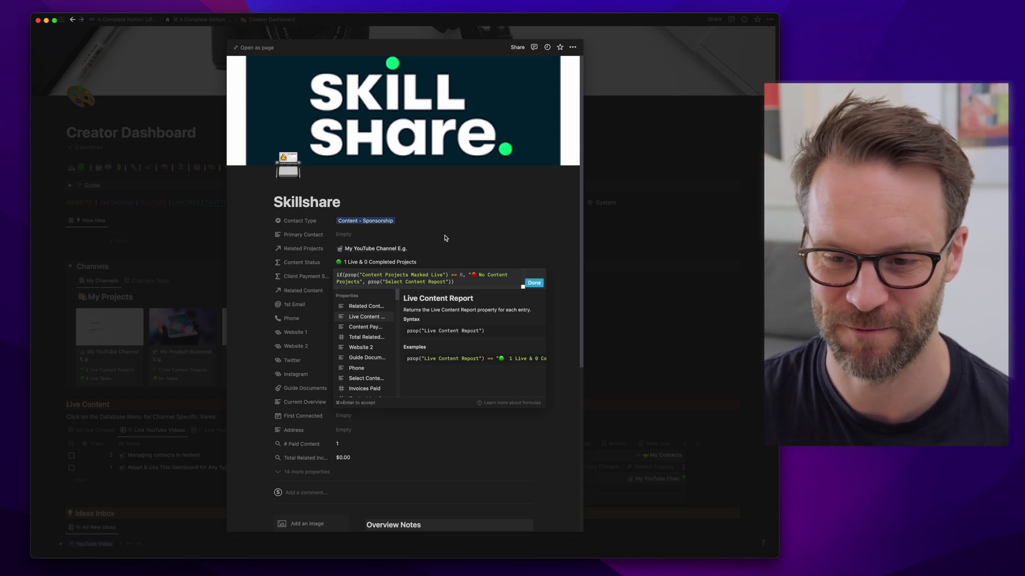
{"action": "key", "text": "Escape"}
{"action": "scroll", "coordinate": [448, 322], "scroll_direction": "down", "scroll_amount": 8}
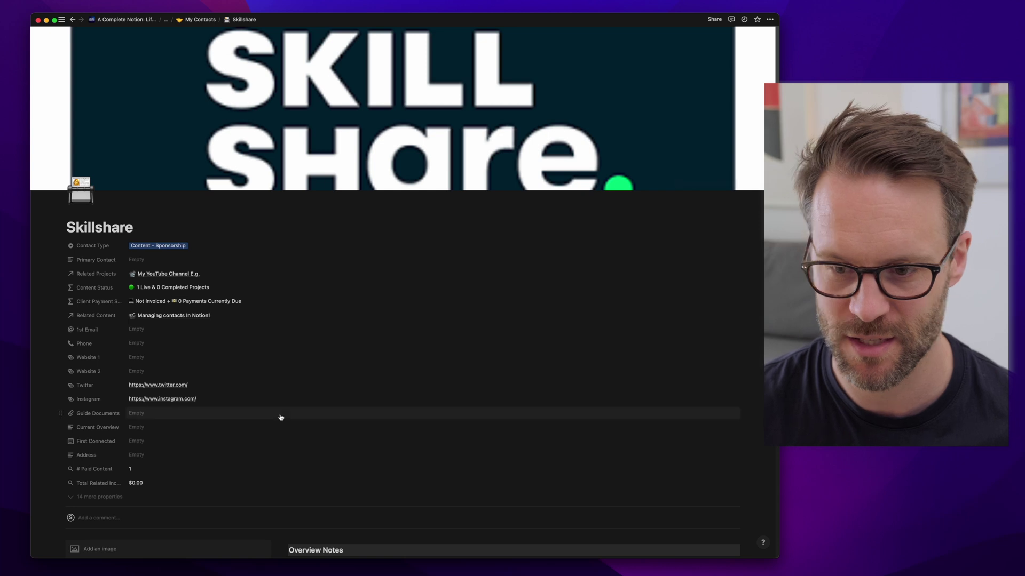
{"action": "scroll", "coordinate": [281, 413], "scroll_direction": "down", "scroll_amount": 10}
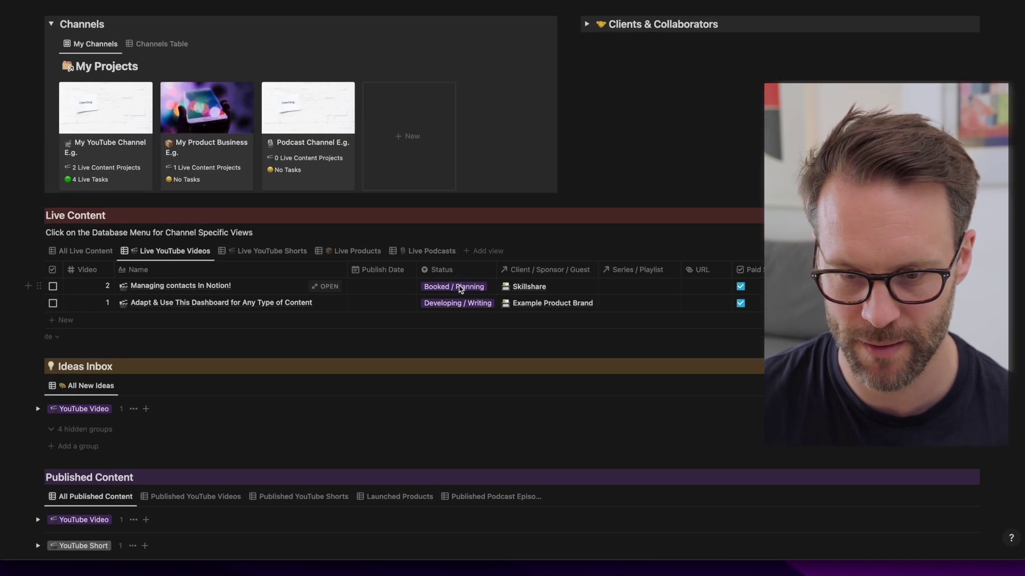
- Set the video's Publish Date to May 20, 2022
{"action": "left_click", "coordinate": [371, 363]}
{"action": "left_click", "coordinate": [314, 364]}
{"action": "left_click", "coordinate": [391, 292]}
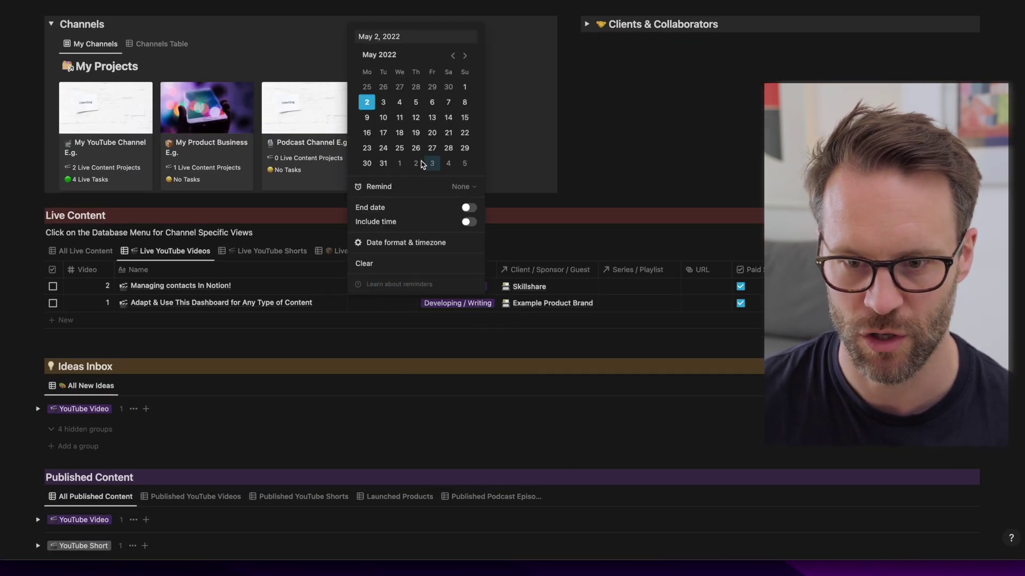
{"action": "left_click", "coordinate": [431, 134]}
{"action": "left_click", "coordinate": [614, 145]}
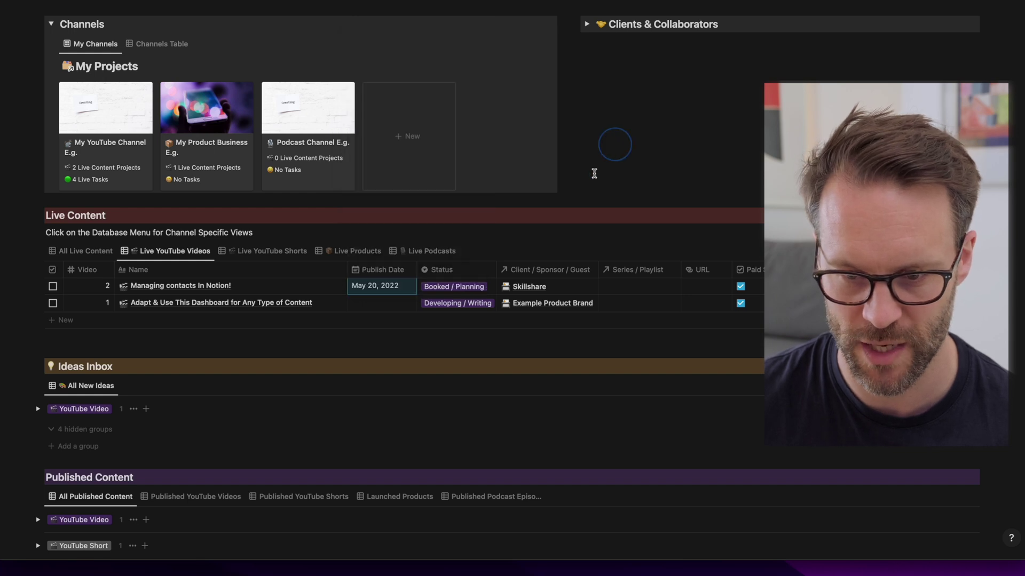
- Set the video's status to Completed and tick its widened Published? checkbox
{"action": "left_click", "coordinate": [459, 286]}
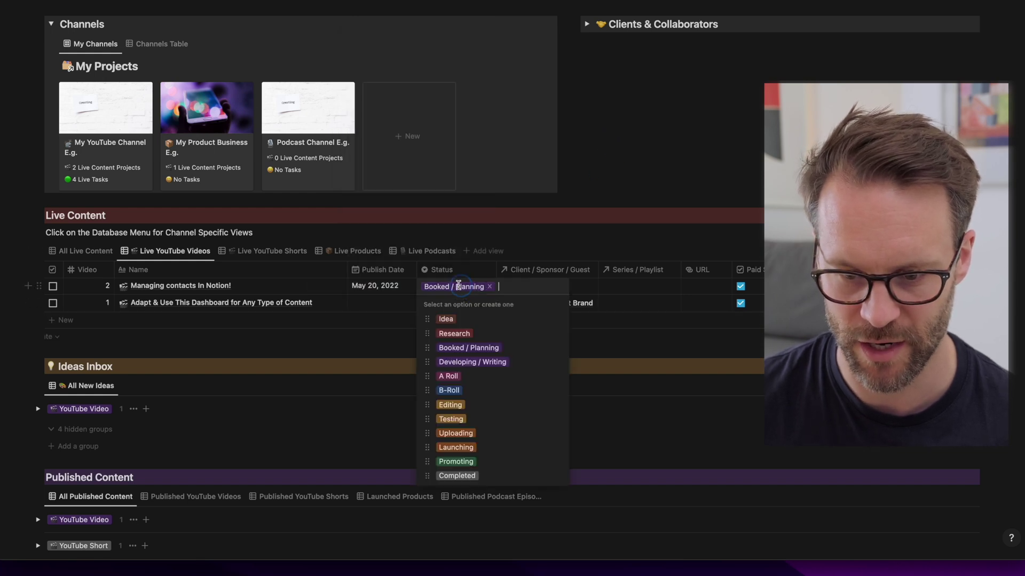
{"action": "left_click", "coordinate": [455, 475]}
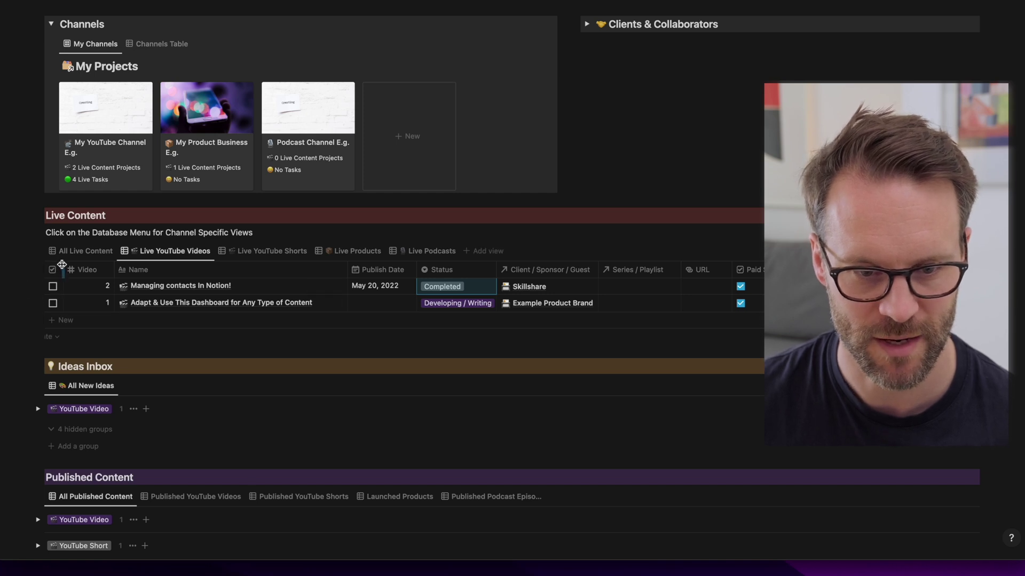
{"action": "left_click_drag", "start_coordinate": [60, 270], "coordinate": [103, 271]}
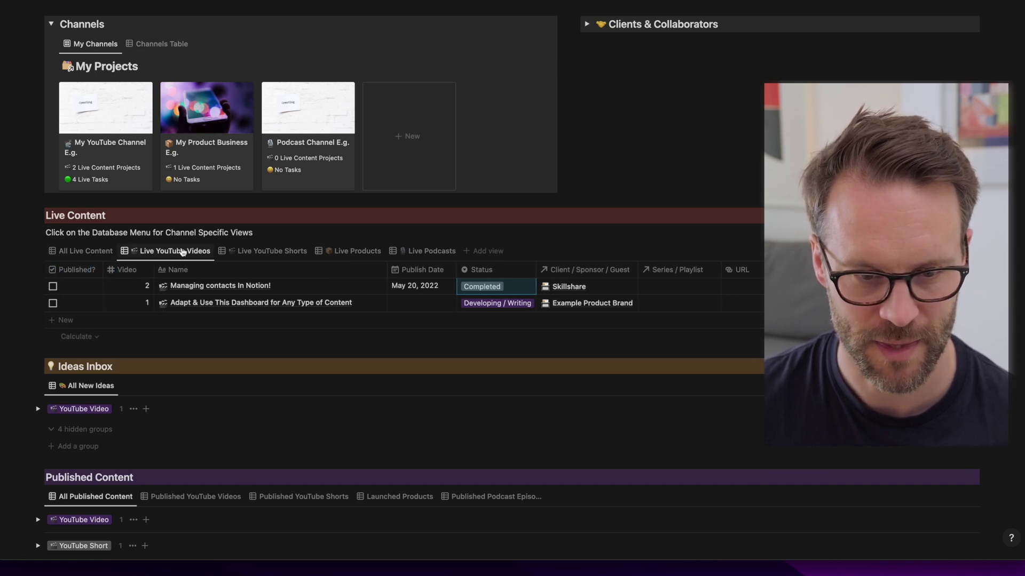
{"action": "left_click", "coordinate": [53, 287]}
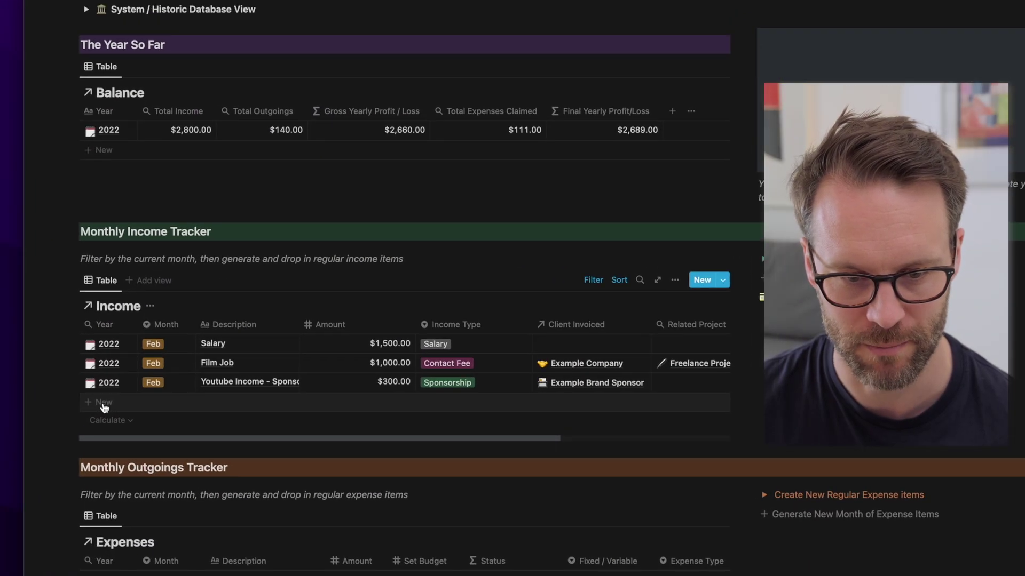
- Add a 'Skillshare Invoice' income row of $100,000, type Sponsorship, invoiced to Skillshare
{"action": "left_click", "coordinate": [105, 406]}
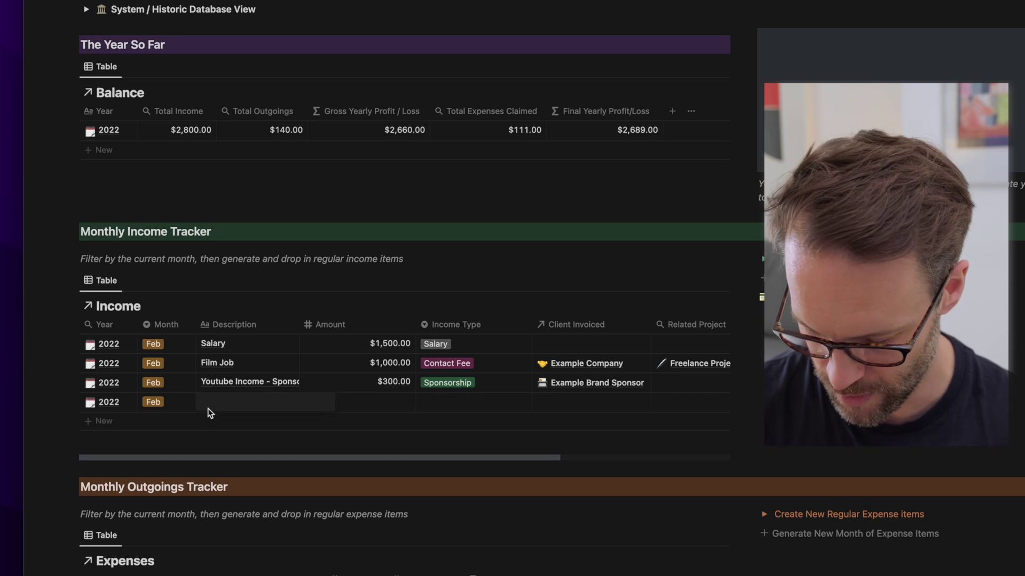
{"action": "type", "text": "Skillsh"}
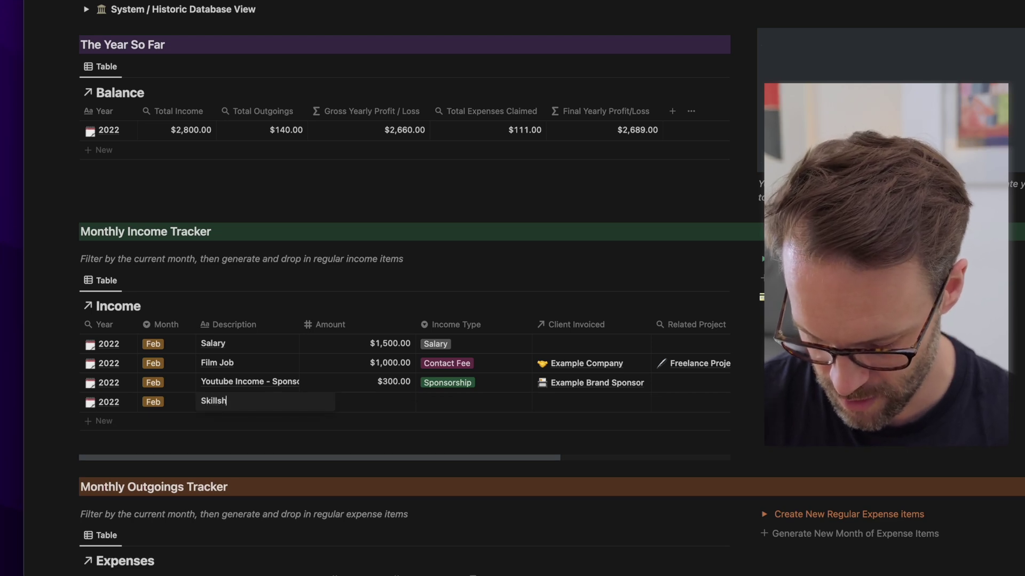
{"action": "type", "text": "are Invoice"}
{"action": "left_click", "coordinate": [400, 401]}
{"action": "type", "text": "100,000"}
{"action": "key", "text": "Tab"}
{"action": "left_click", "coordinate": [464, 520]}
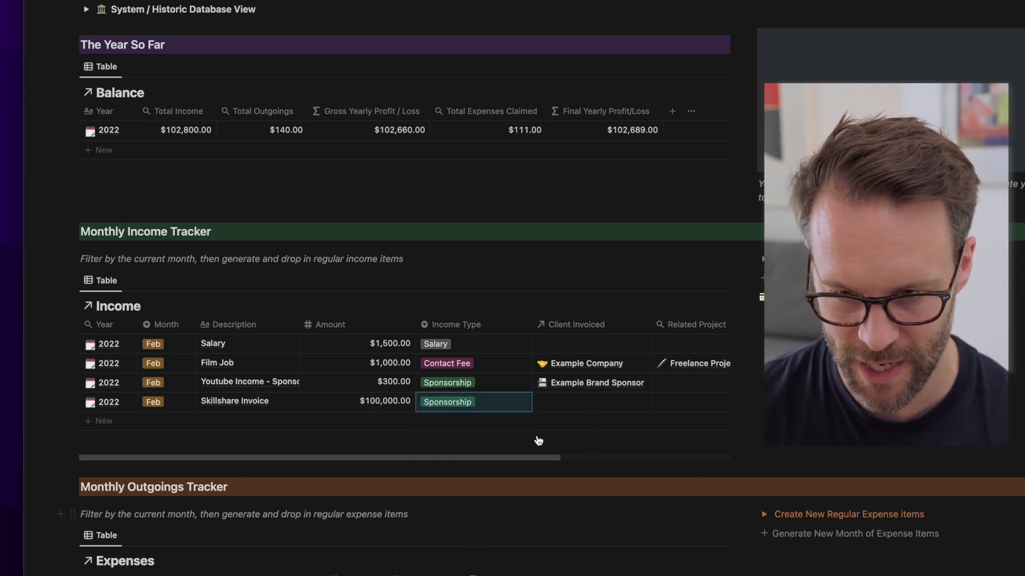
{"action": "left_click", "coordinate": [576, 403]}
{"action": "type", "text": "ski"}
{"action": "left_click", "coordinate": [582, 437]}
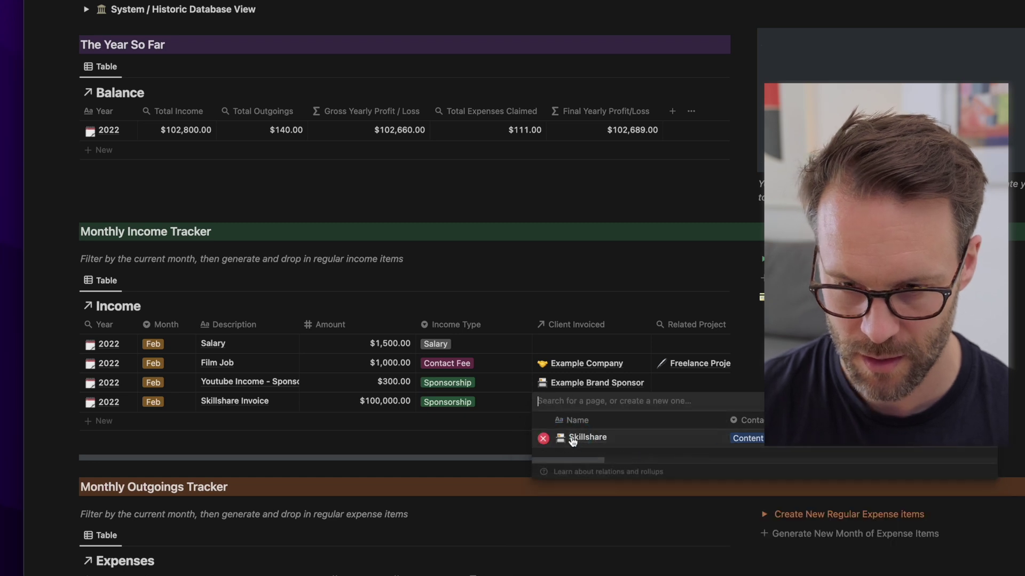
{"action": "key", "text": "Escape"}
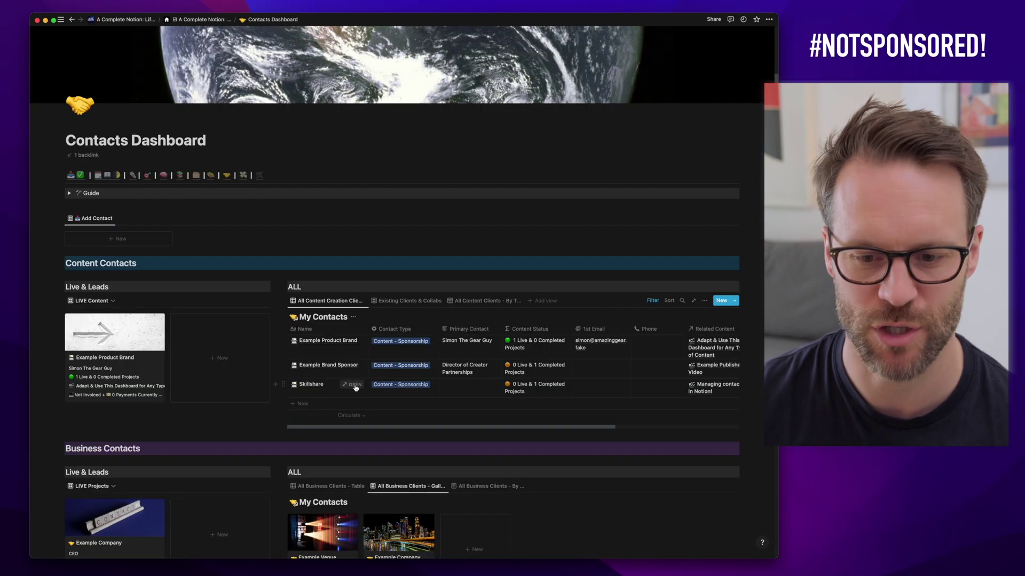
- In the Skillshare contact preview, tick Invoiced? on its related video, then move to the next contact
{"action": "left_click", "coordinate": [353, 385]}
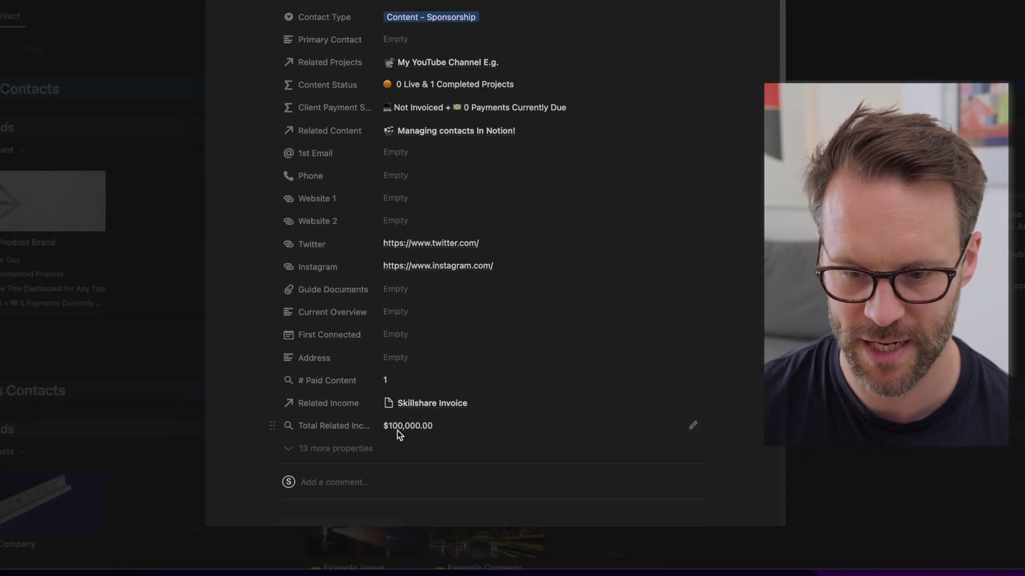
{"action": "scroll", "coordinate": [397, 430], "scroll_direction": "down", "scroll_amount": 10}
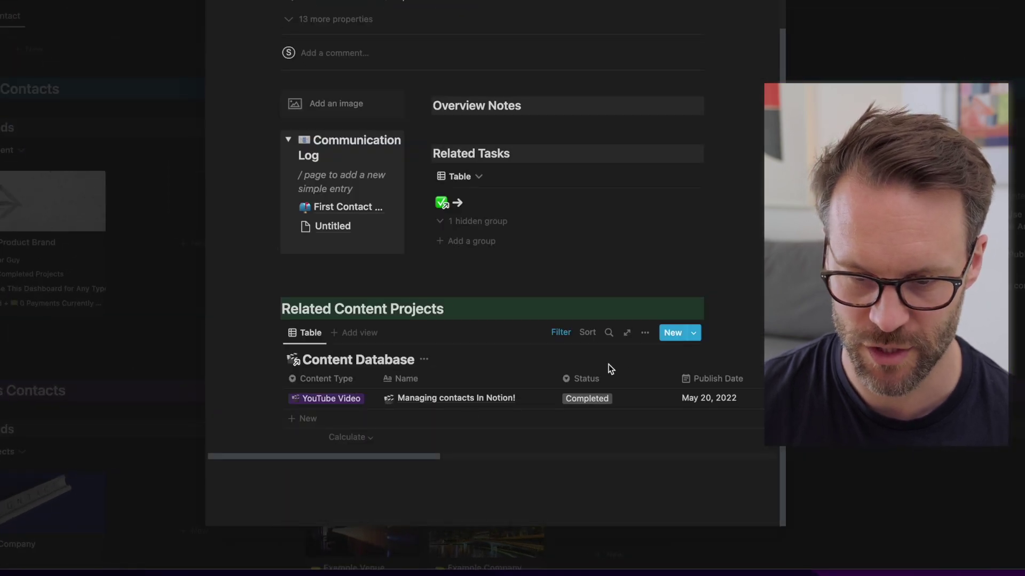
{"action": "scroll", "coordinate": [638, 407], "scroll_direction": "right", "scroll_amount": 10}
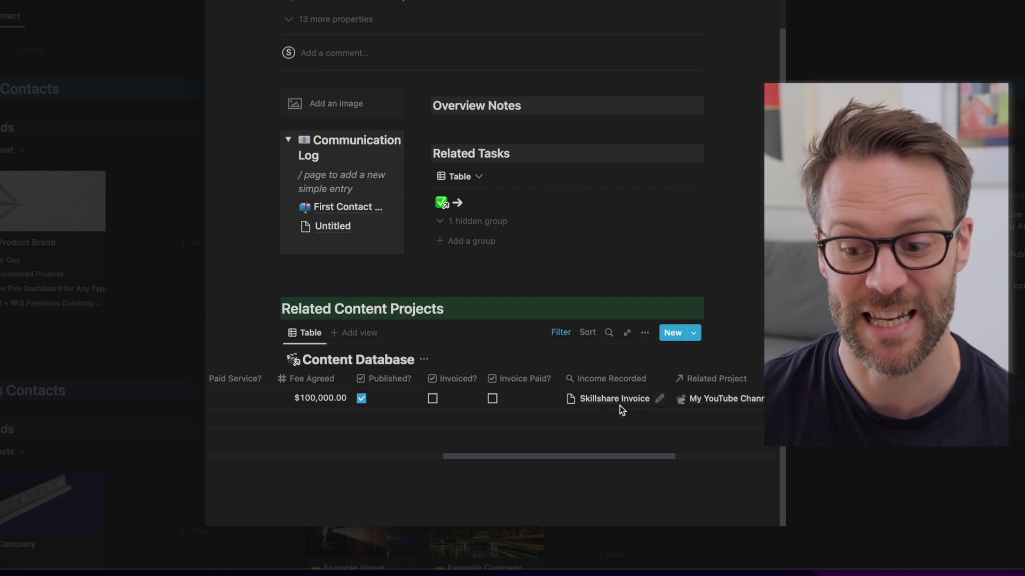
{"action": "left_click", "coordinate": [433, 399]}
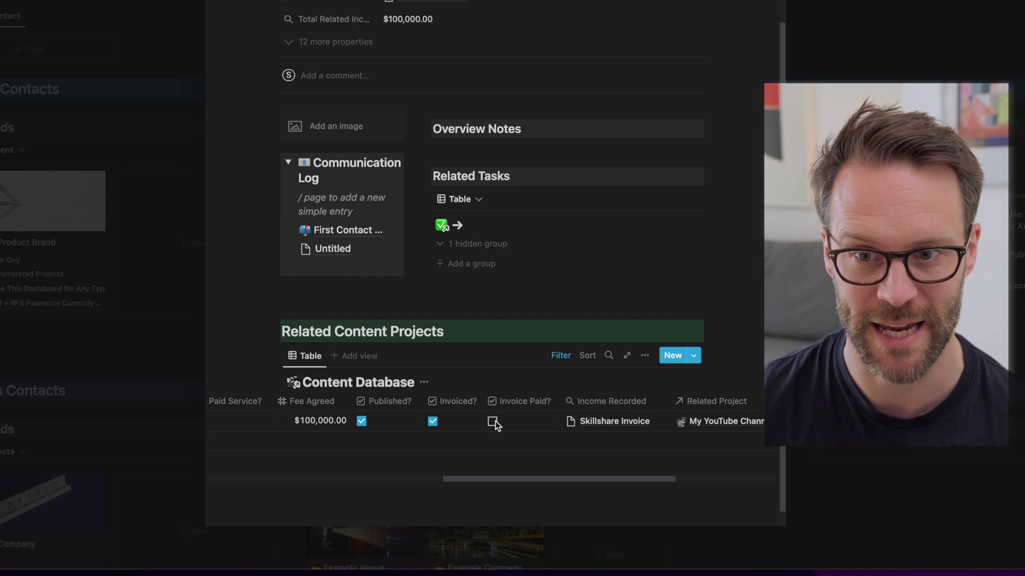
{"action": "scroll", "coordinate": [395, 57], "scroll_direction": "up", "scroll_amount": 15}
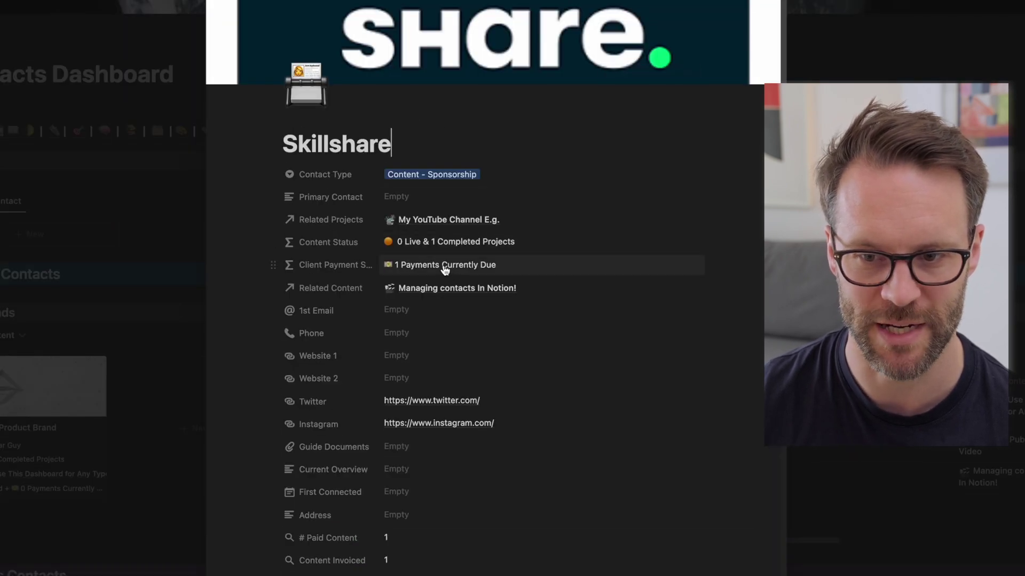
{"action": "scroll", "coordinate": [466, 359], "scroll_direction": "down", "scroll_amount": 10}
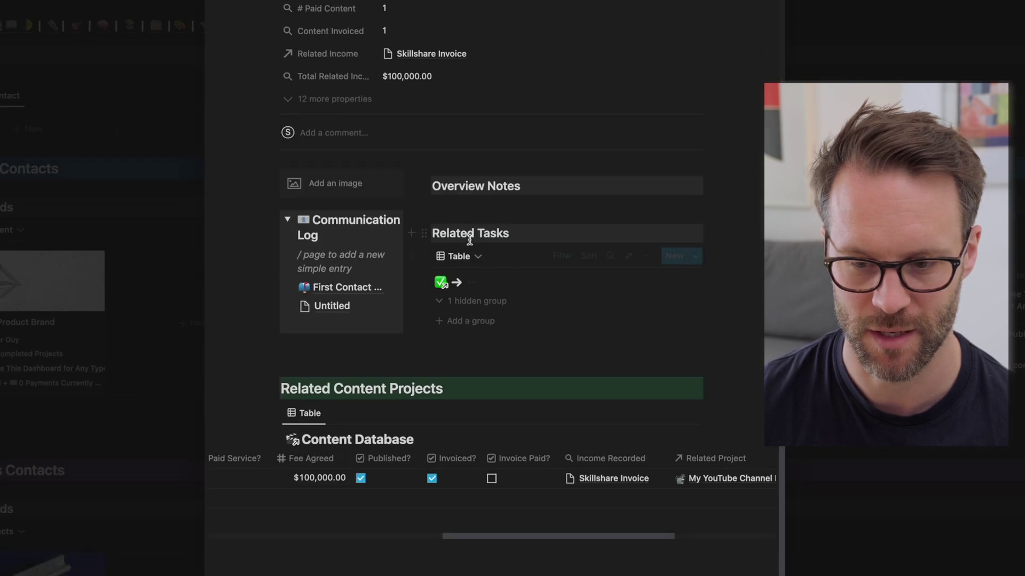
{"action": "scroll", "coordinate": [490, 478], "scroll_direction": "up", "scroll_amount": 10}
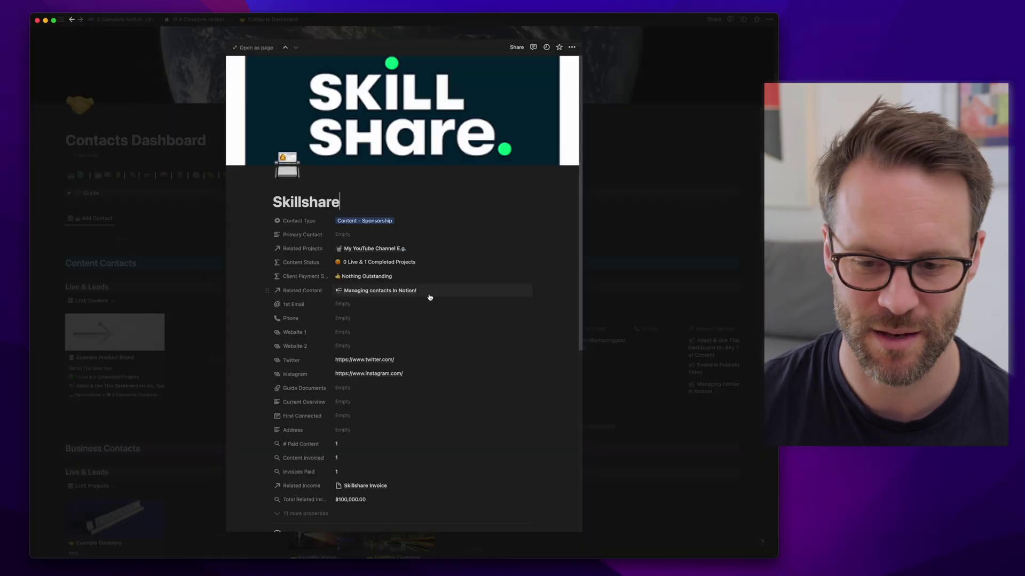
{"action": "scroll", "coordinate": [532, 294], "scroll_direction": "down", "scroll_amount": 2}
{"action": "scroll", "coordinate": [427, 294], "scroll_direction": "down", "scroll_amount": 5}
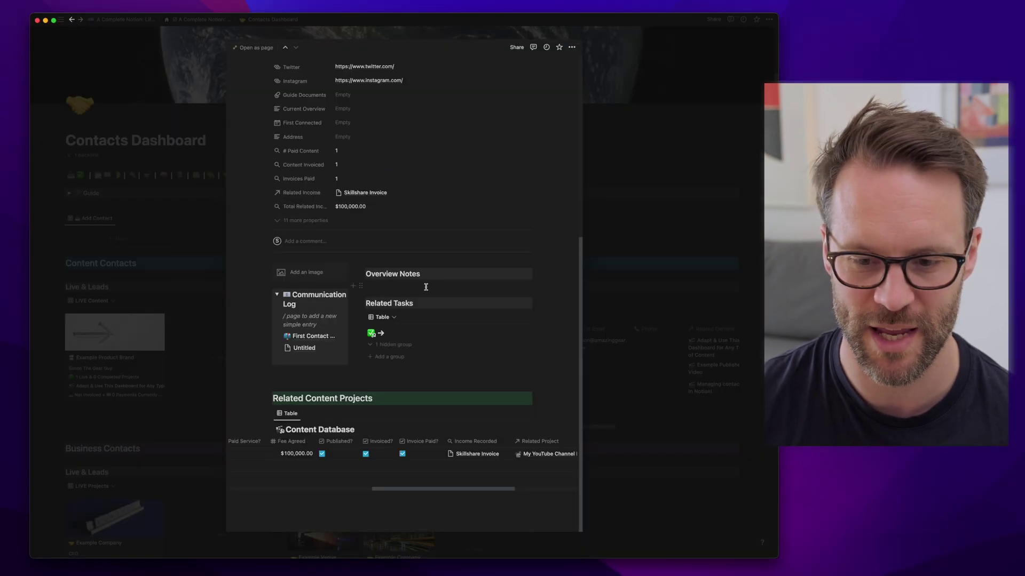
{"action": "key", "text": "ctrl+shift+j"}
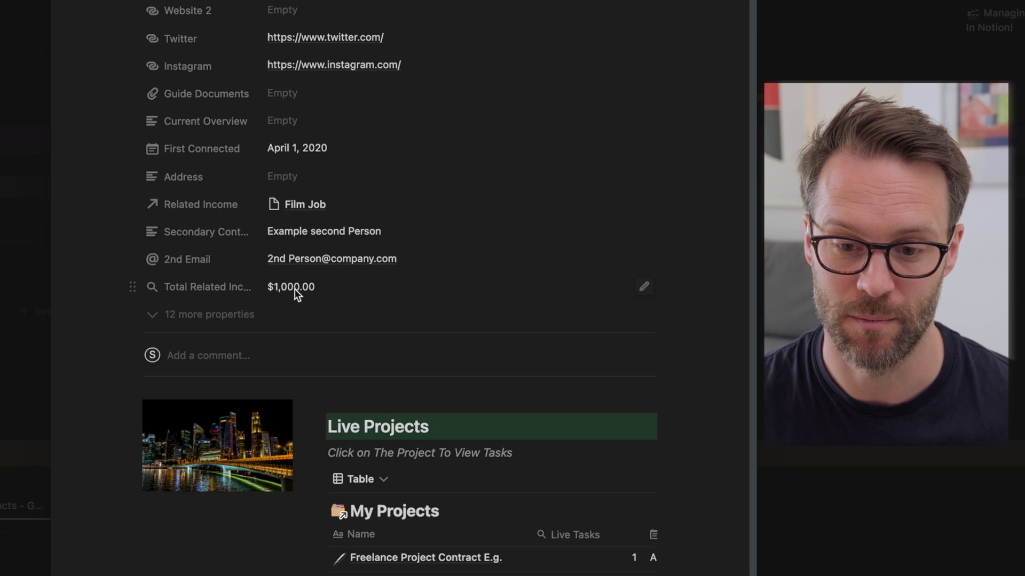
- Review income on the Financial Tracker, then go to the Projects Dashboard gallery
{"action": "left_click", "coordinate": [72, 35]}
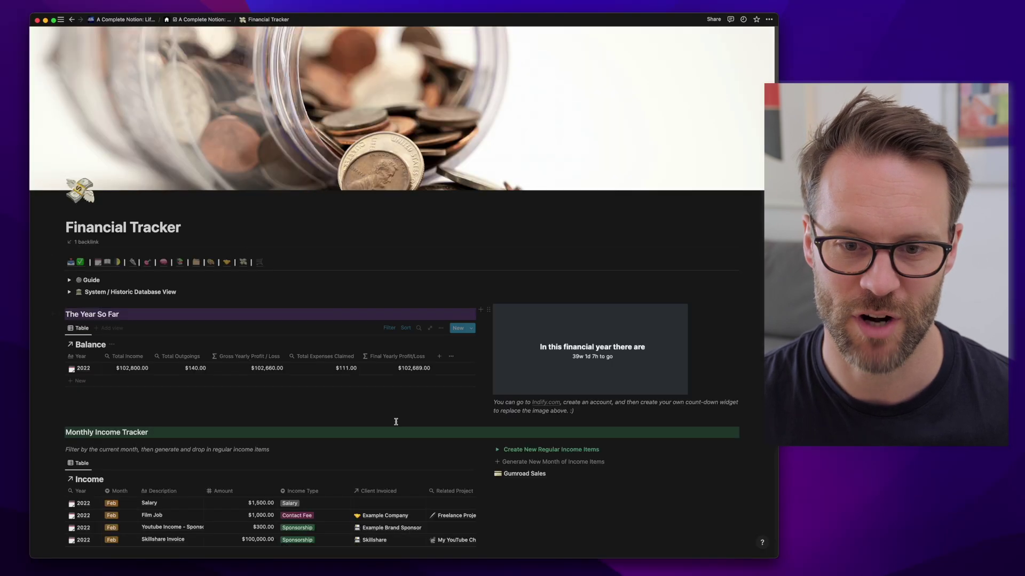
{"action": "scroll", "coordinate": [396, 421], "scroll_direction": "down", "scroll_amount": 5}
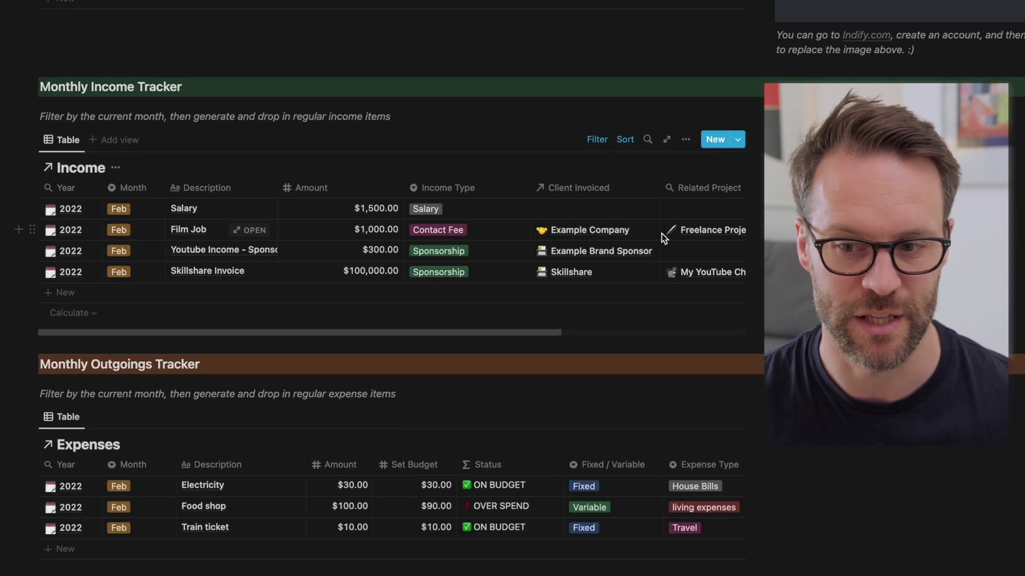
{"action": "scroll", "coordinate": [589, 237], "scroll_direction": "right", "scroll_amount": 1}
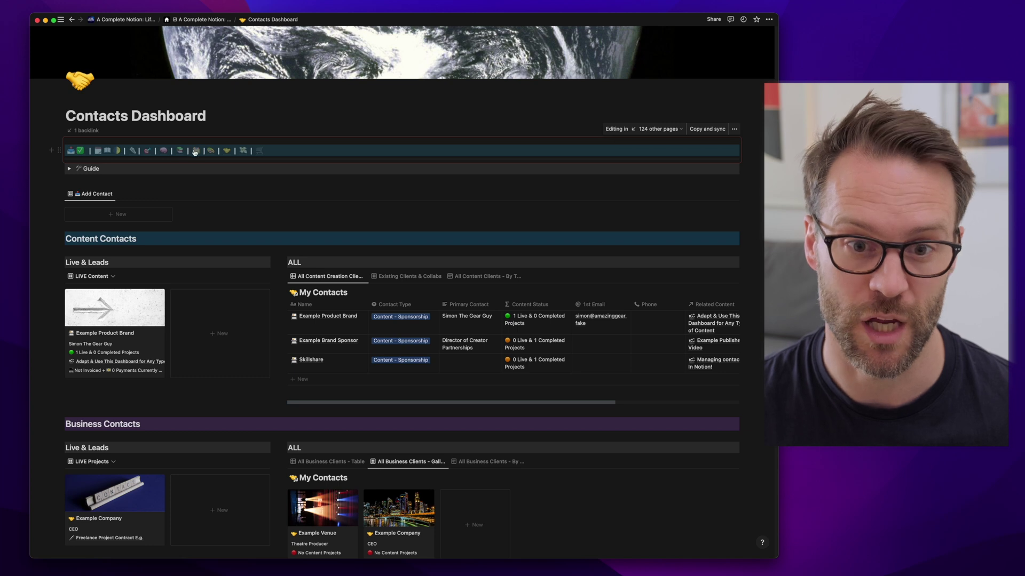
{"action": "left_click", "coordinate": [194, 152]}
{"action": "scroll", "coordinate": [161, 286], "scroll_direction": "down", "scroll_amount": 5}
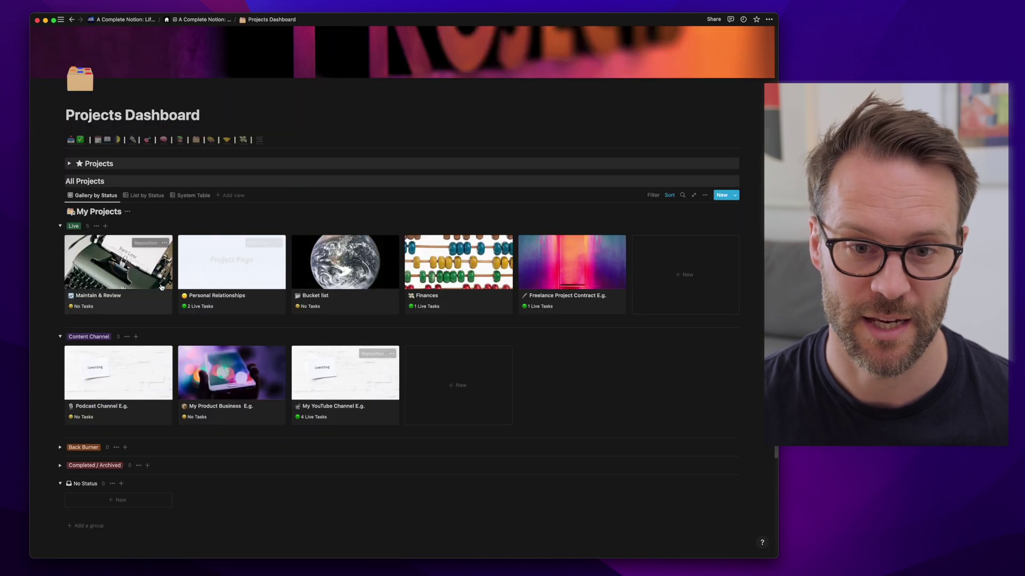